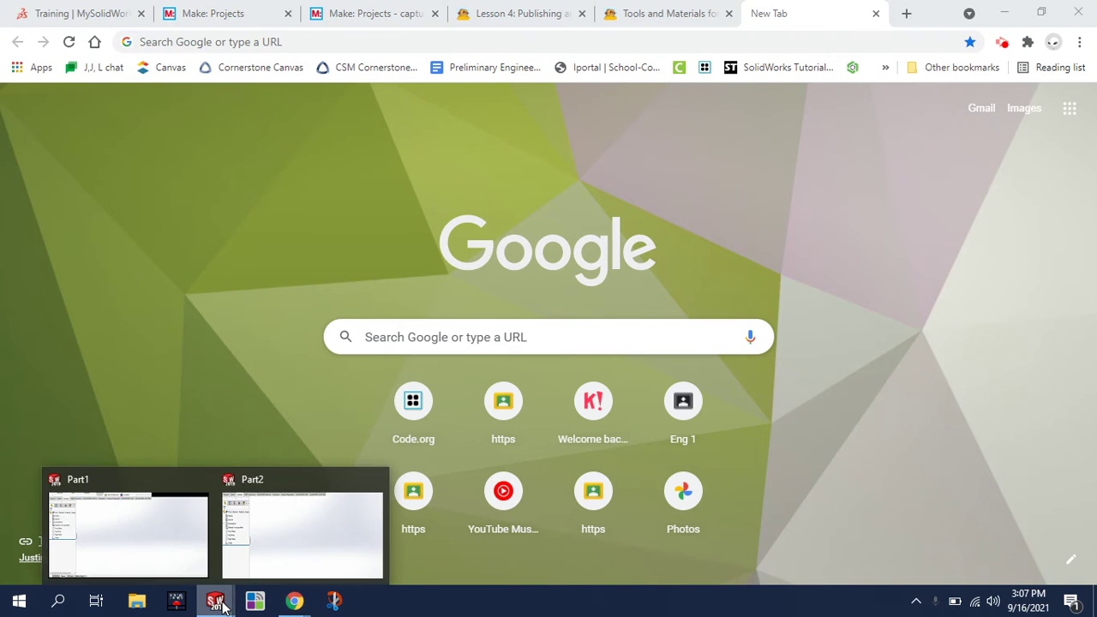
Step: In SOLIDWORKS, draw a corner rectangle on the Front Plane starting at the origin
key(alt+Tab)
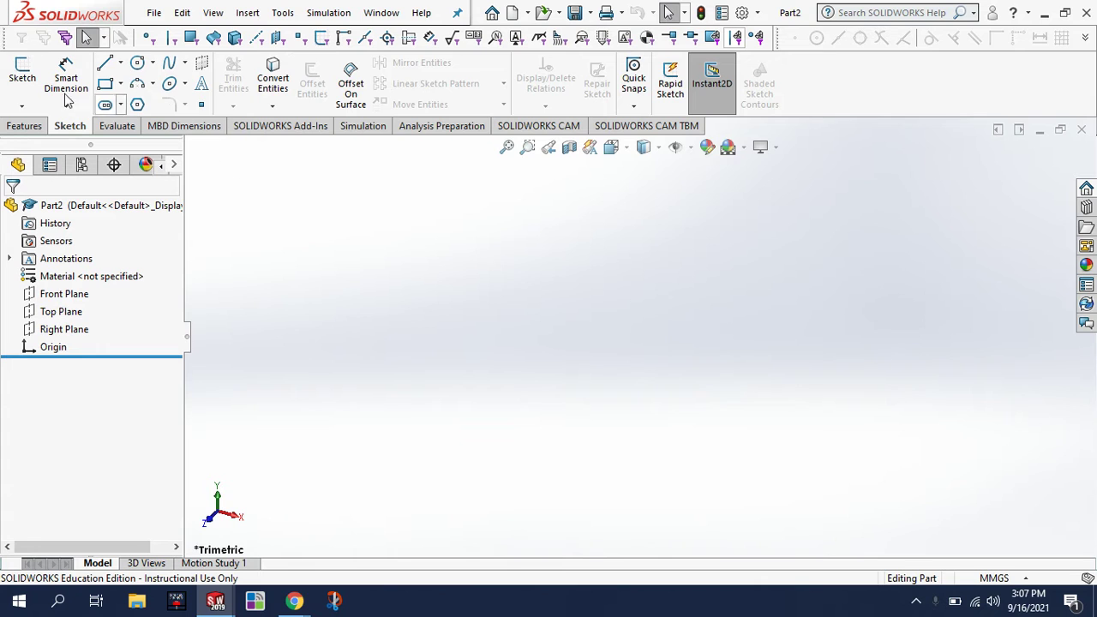
click(17, 77)
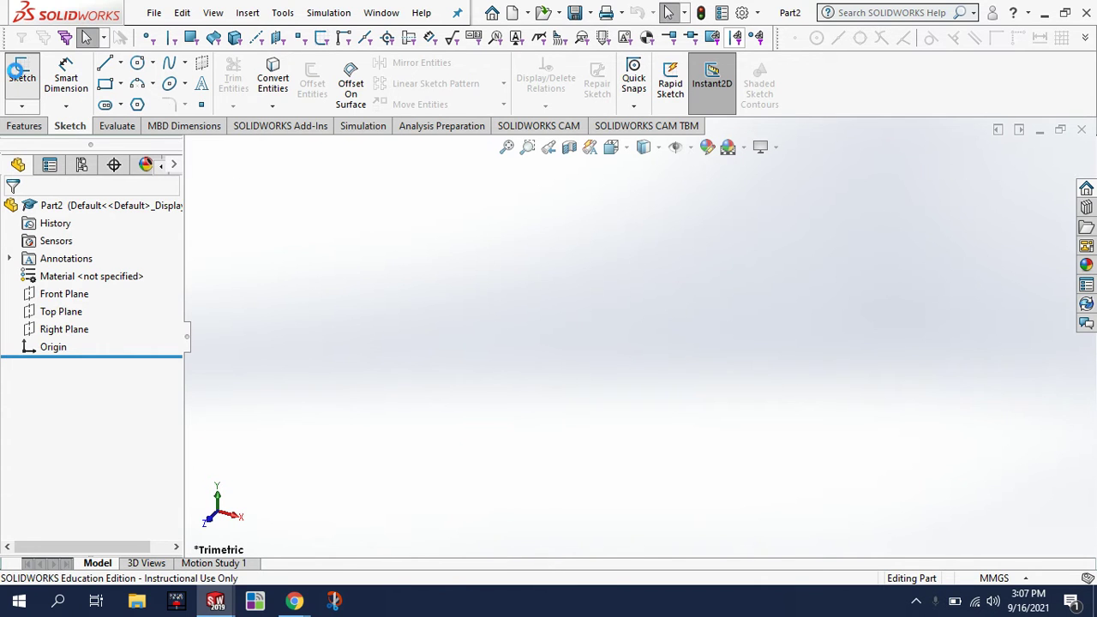
click(503, 246)
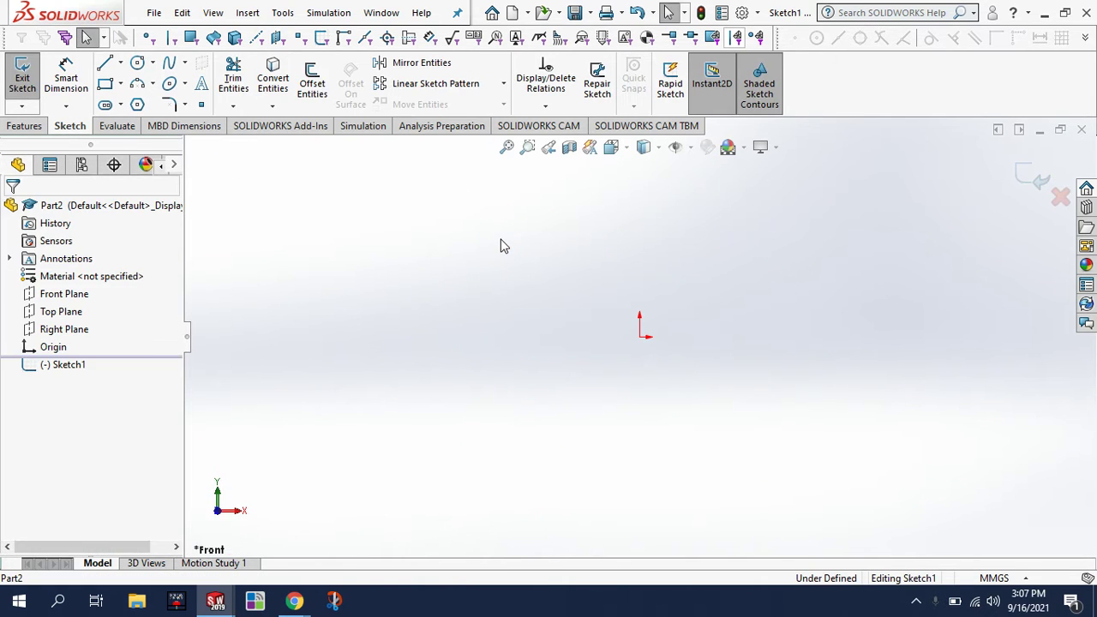
click(106, 85)
click(640, 337)
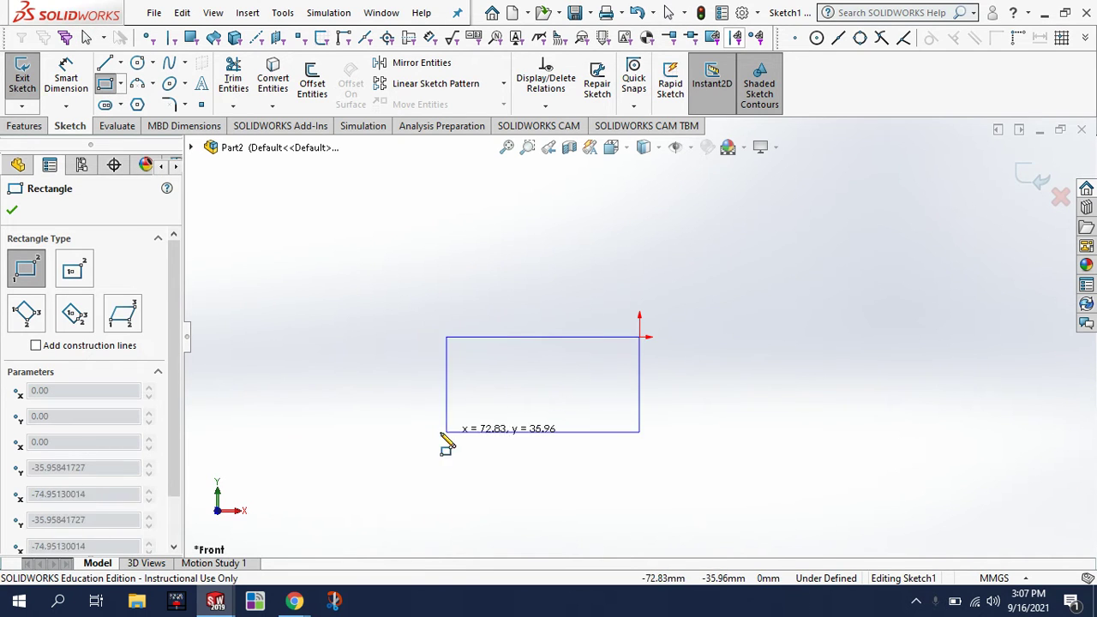
click(426, 439)
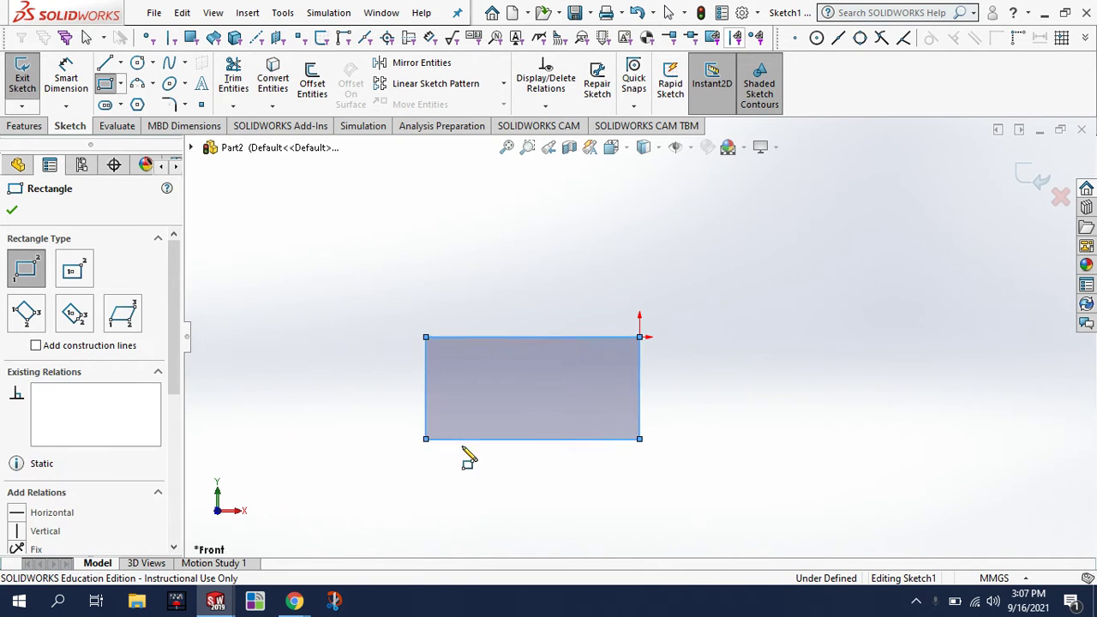
Step: Dimension the rectangle 50 mm wide and 30 mm tall
click(65, 77)
click(557, 337)
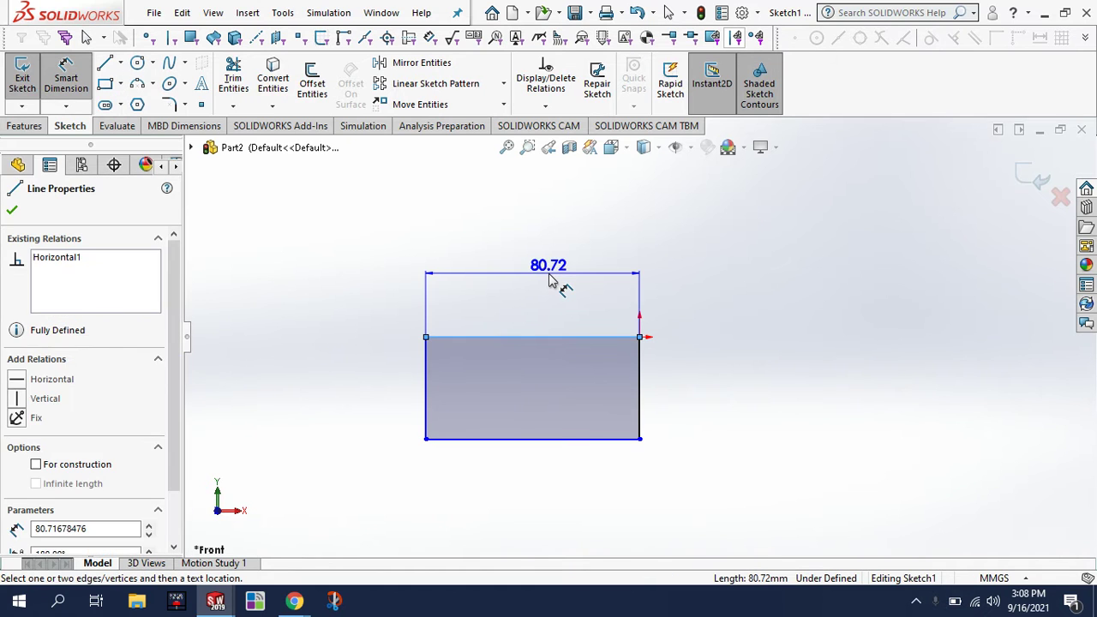
click(552, 279)
text(50)
key(Return)
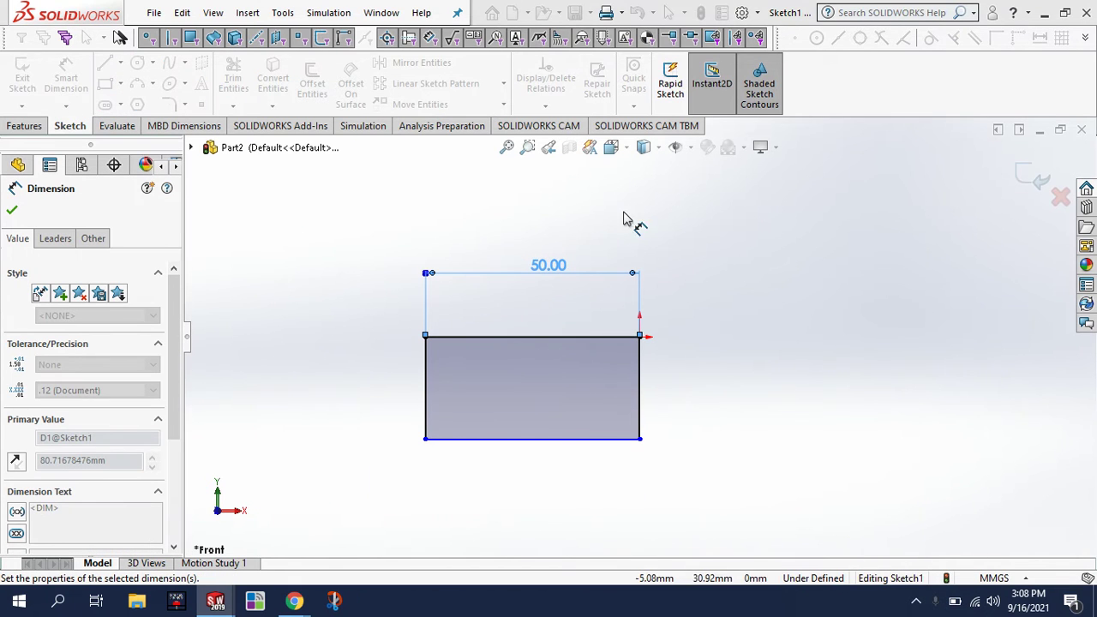
click(640, 396)
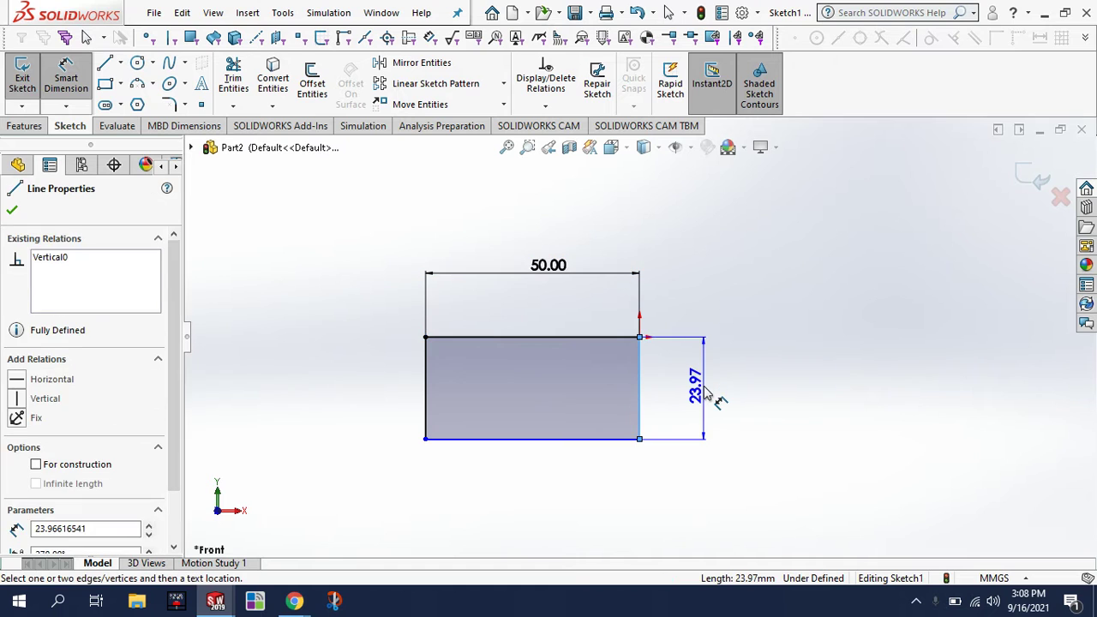
click(704, 393)
text(30)
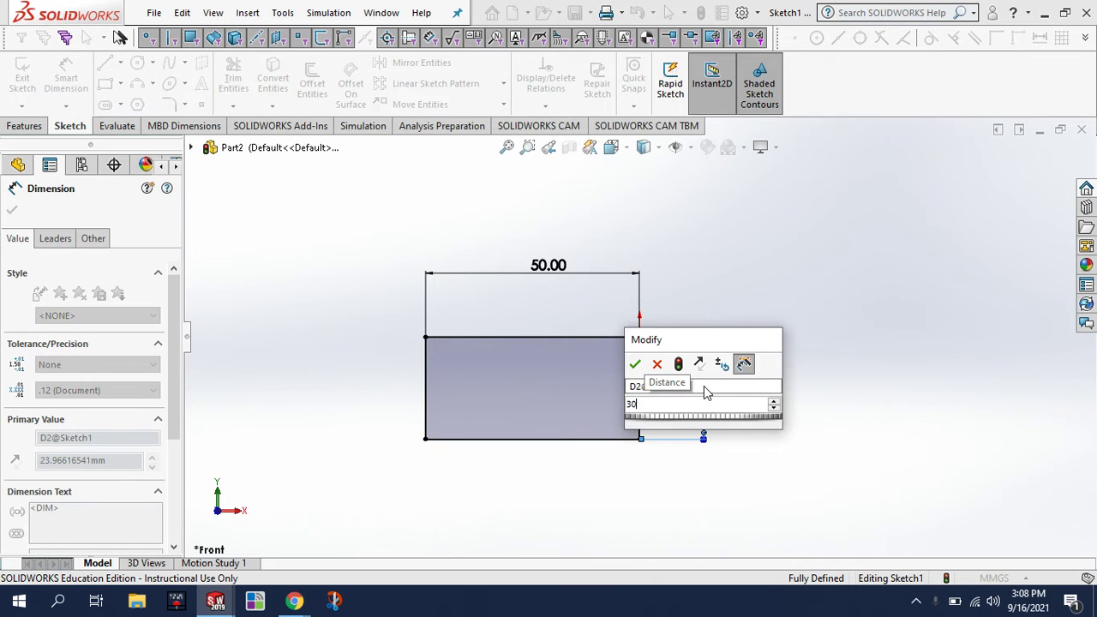
key(Return)
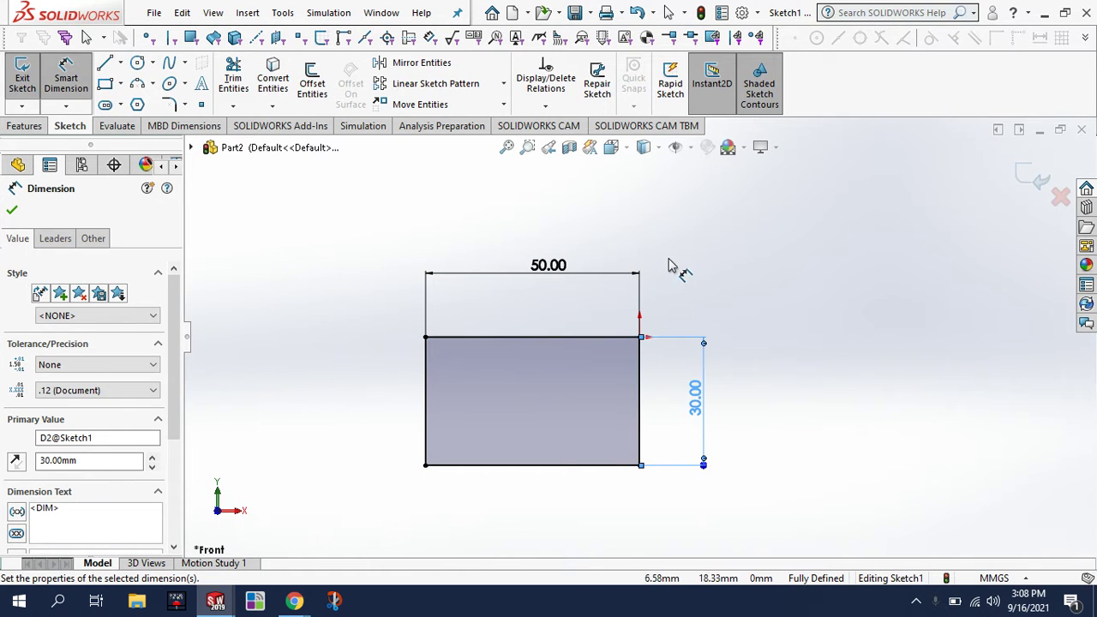
Step: Exit the sketch and extrude the rectangle 30 mm deep as Boss-Extrude1
click(23, 79)
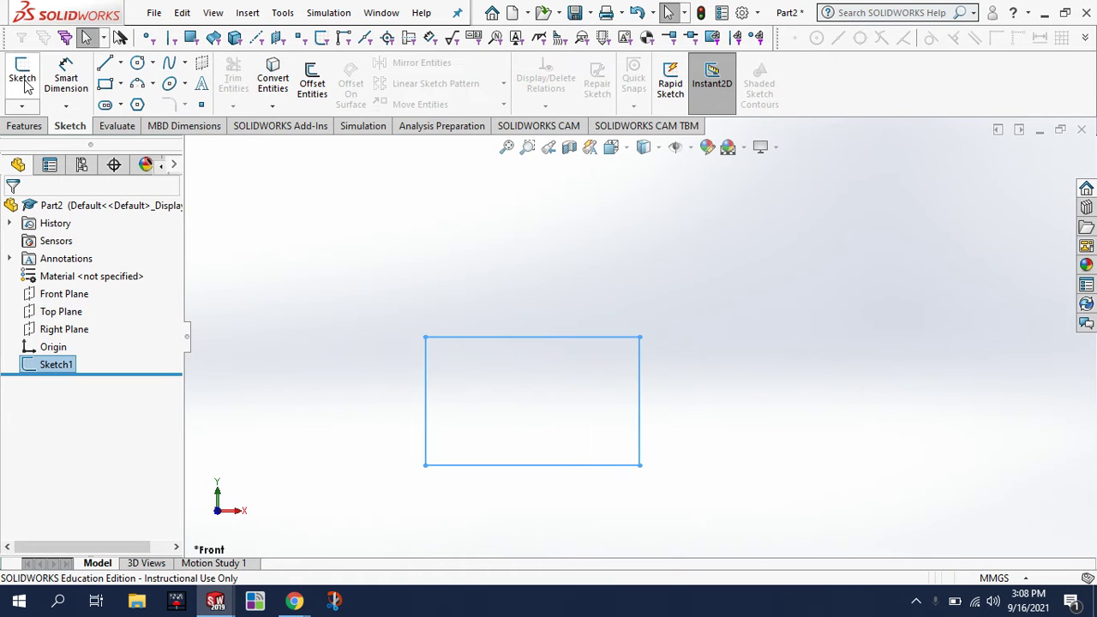
click(24, 126)
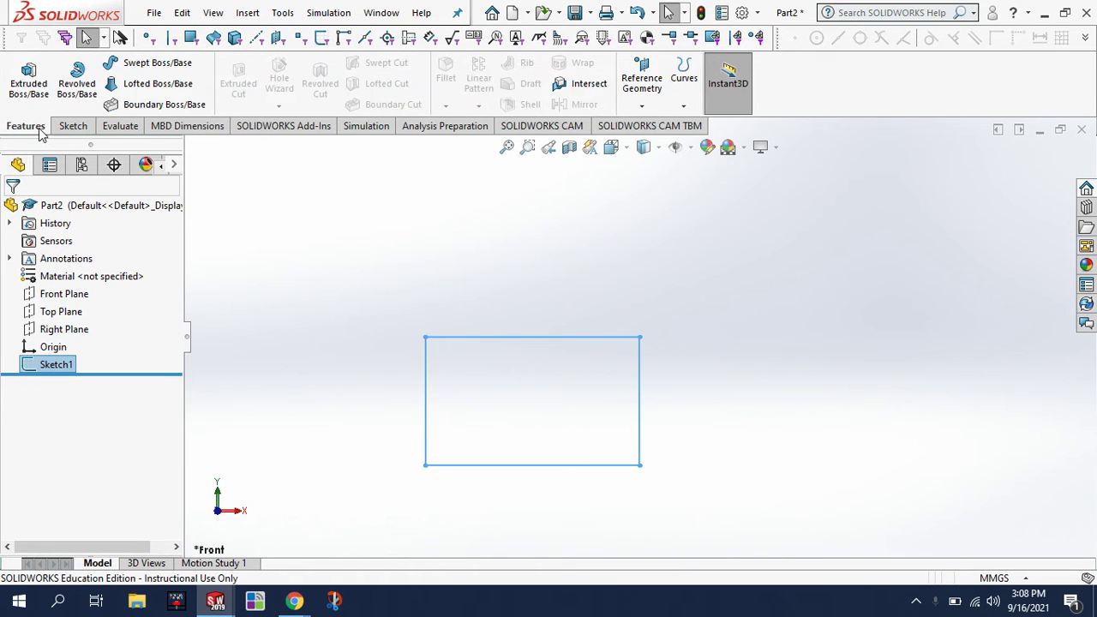
click(29, 75)
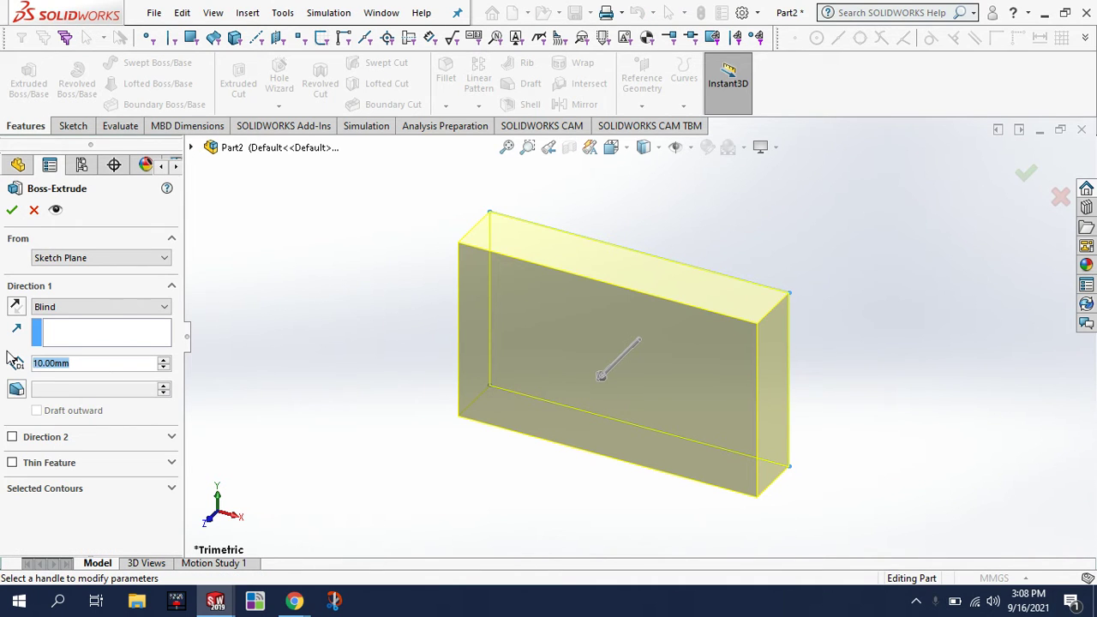
text(30)
key(Return)
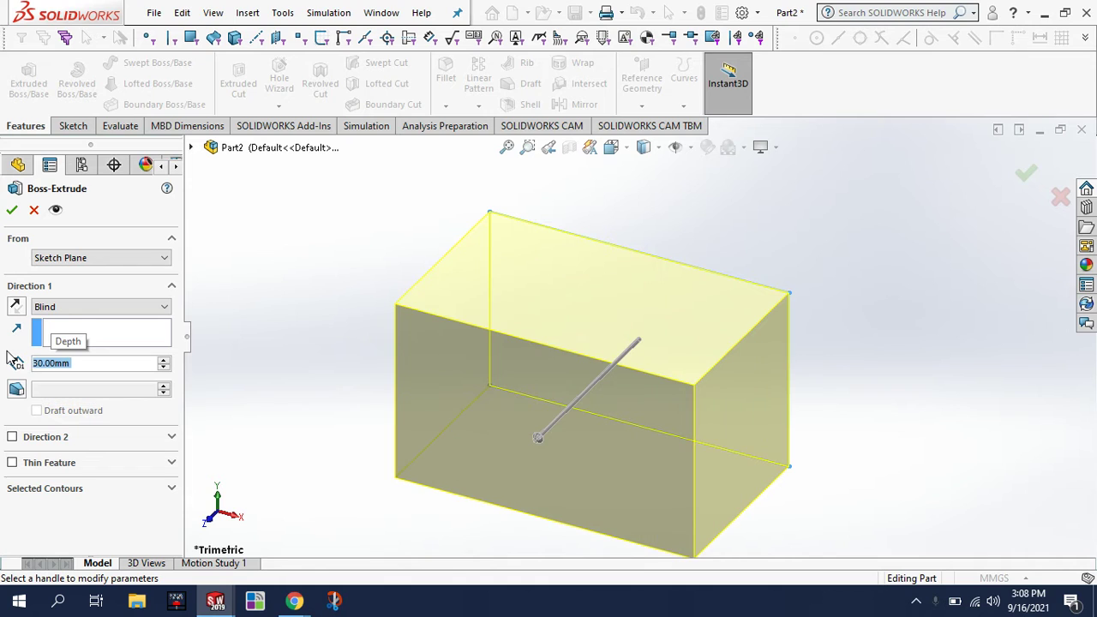
click(12, 211)
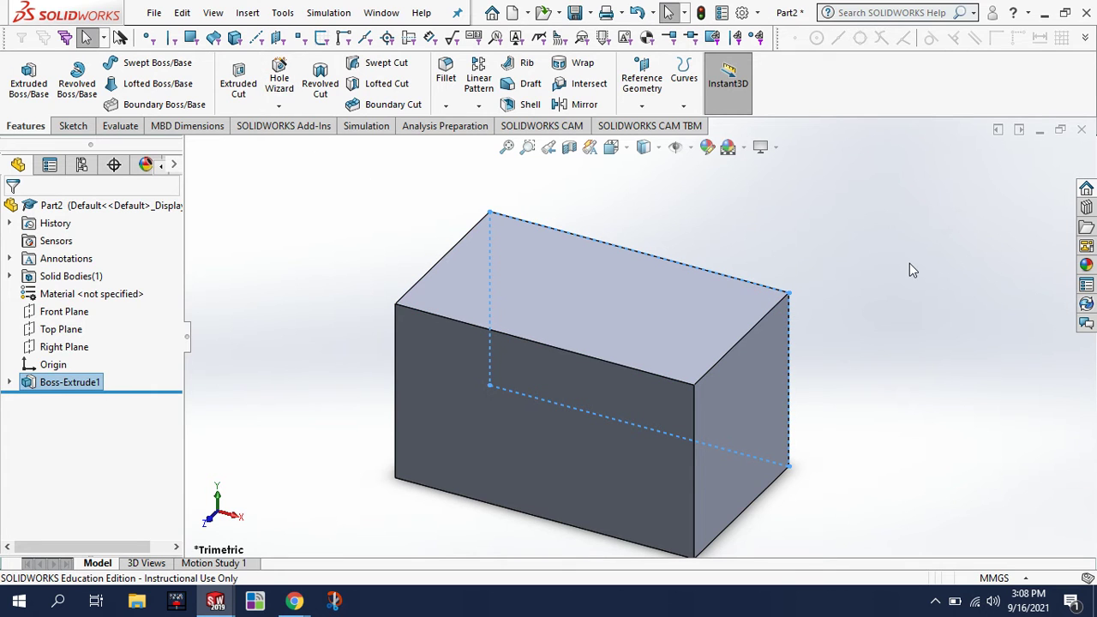
Step: Sketch a triangle with lines on the block's top face at its front right corner
click(73, 126)
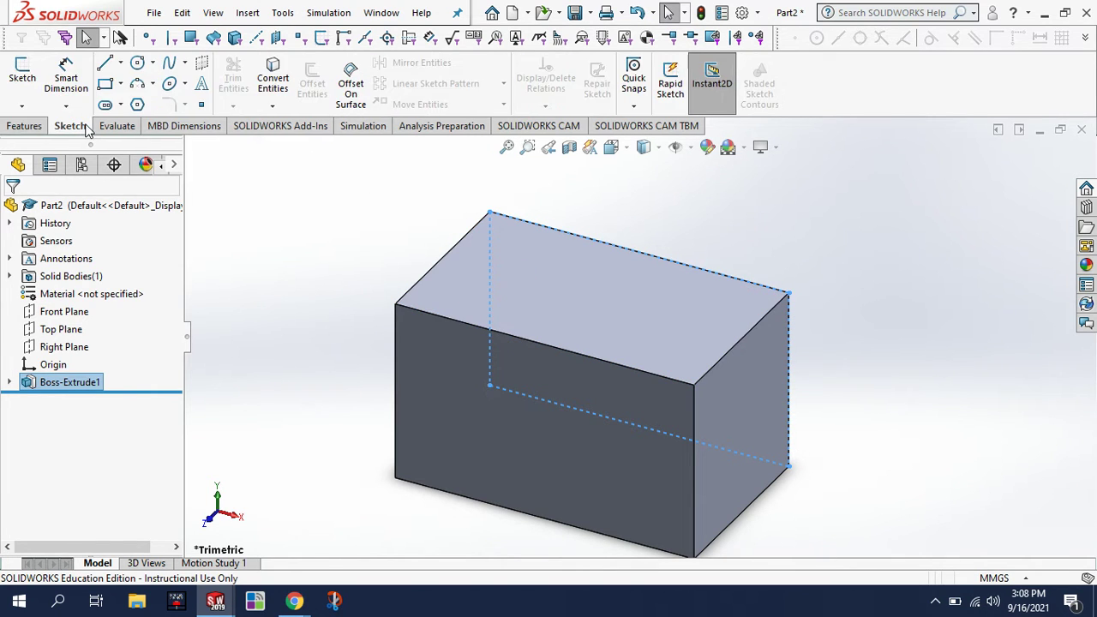
click(27, 82)
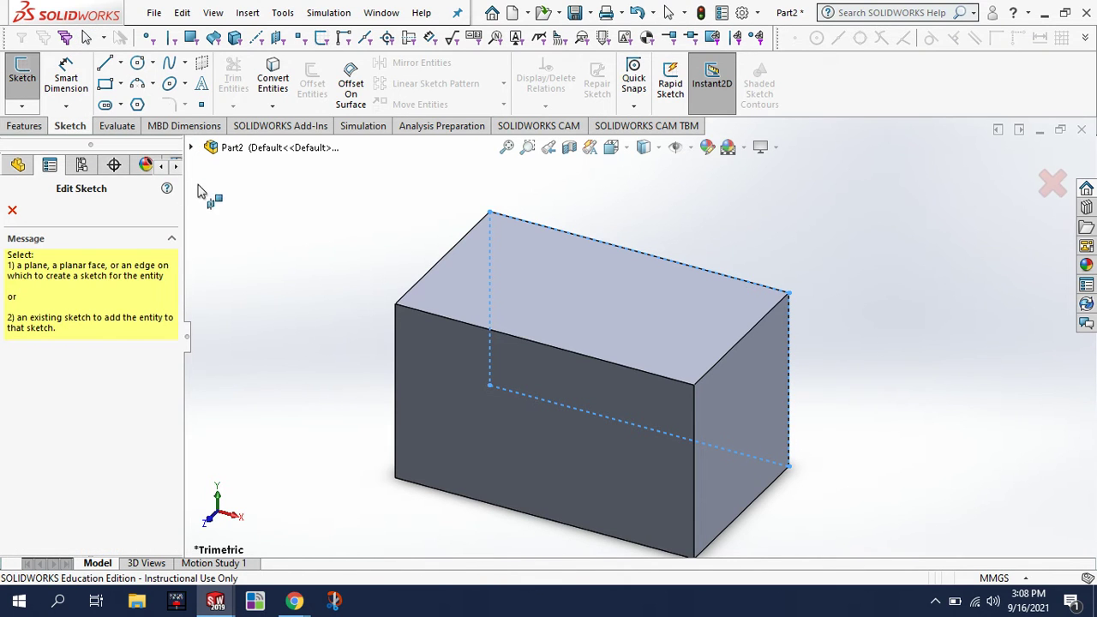
click(708, 329)
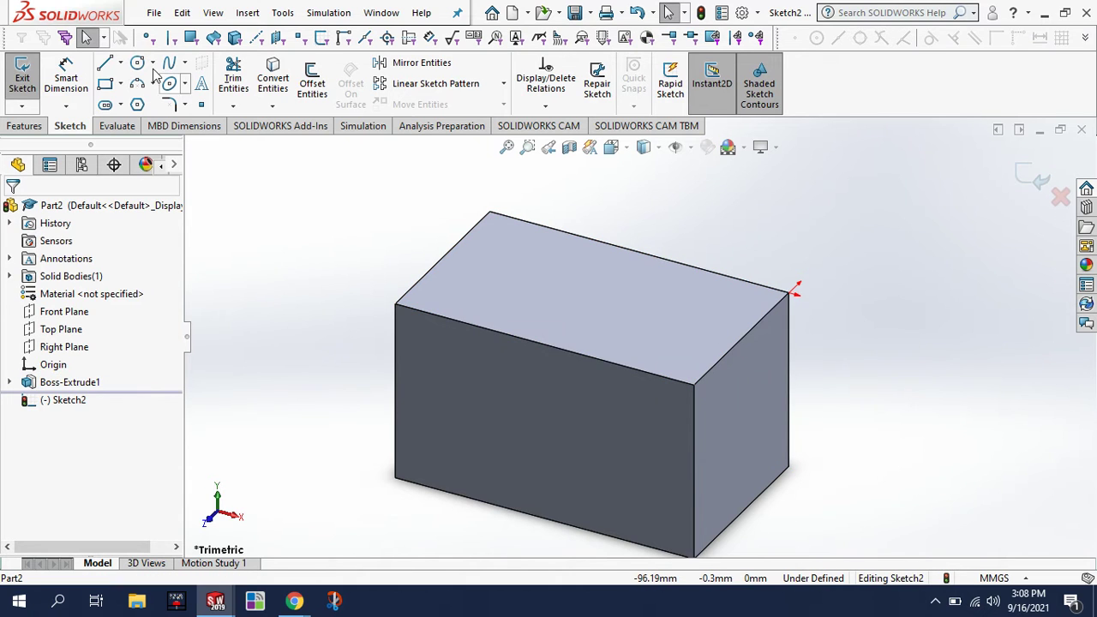
click(105, 65)
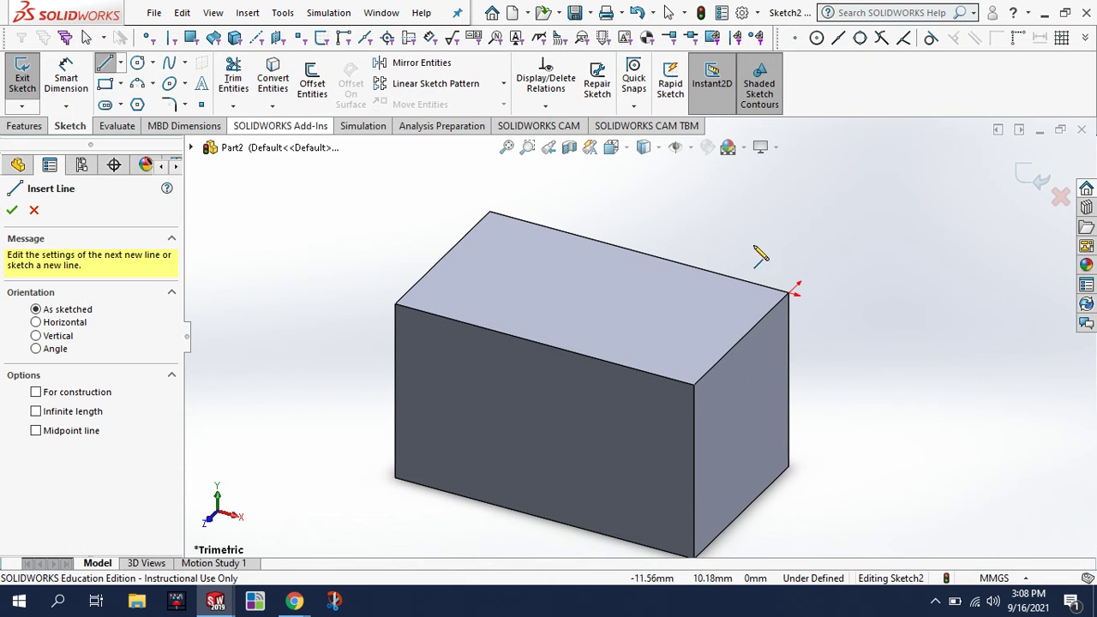
click(789, 293)
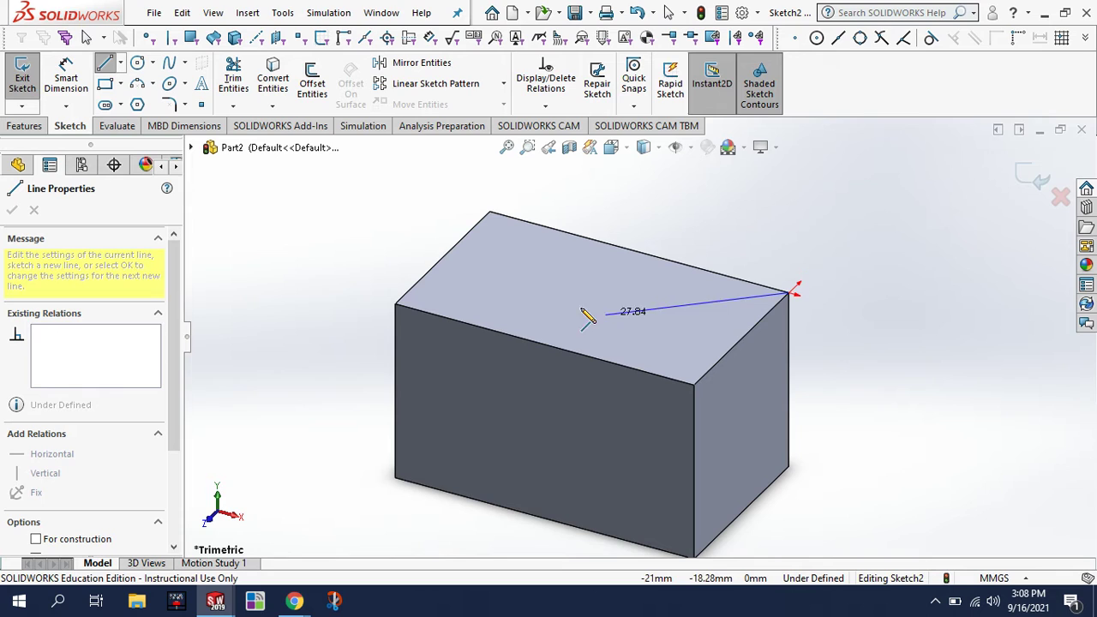
click(520, 338)
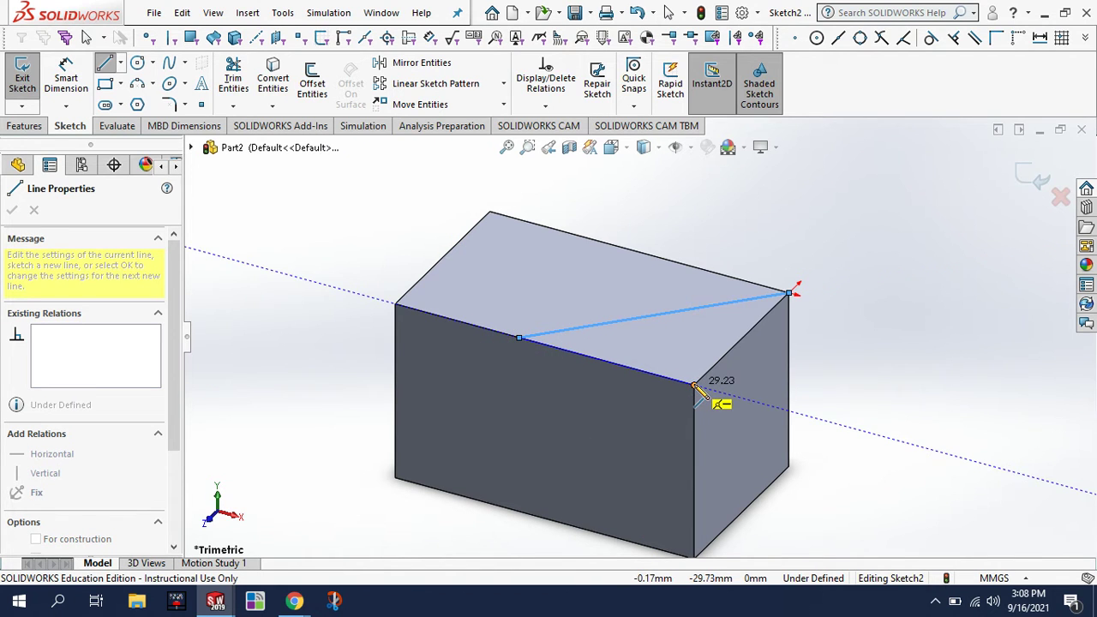
click(694, 386)
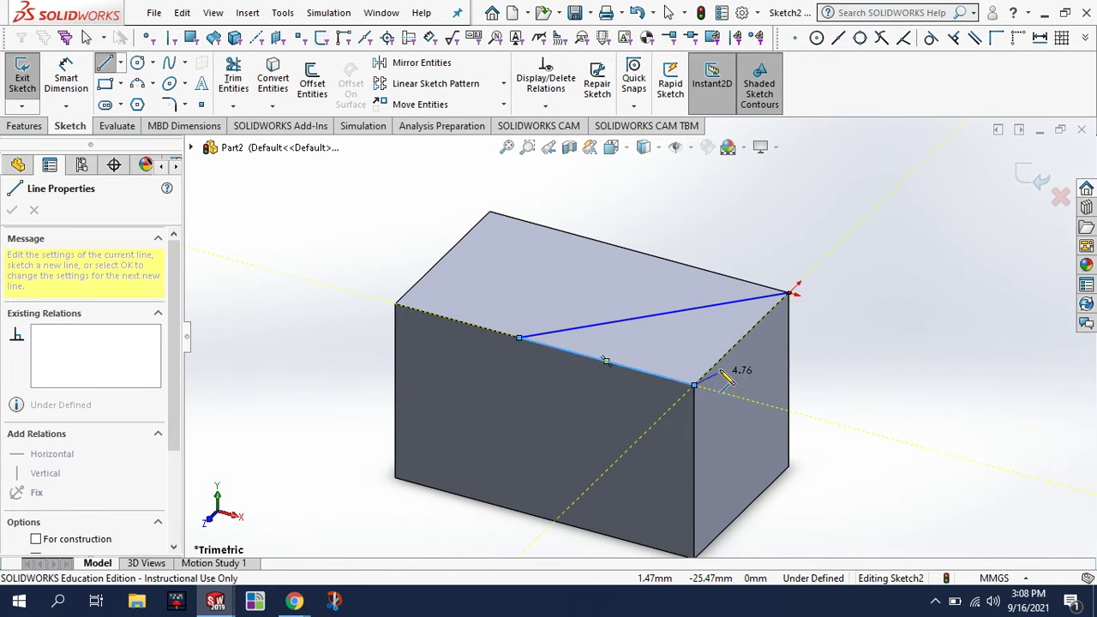
click(788, 293)
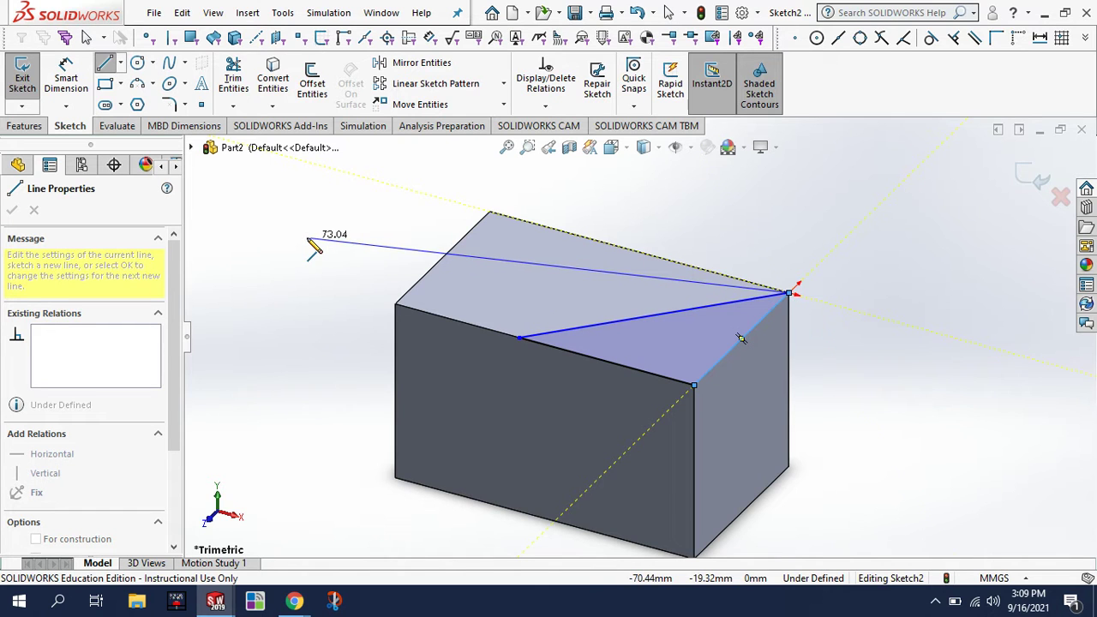
key(Escape)
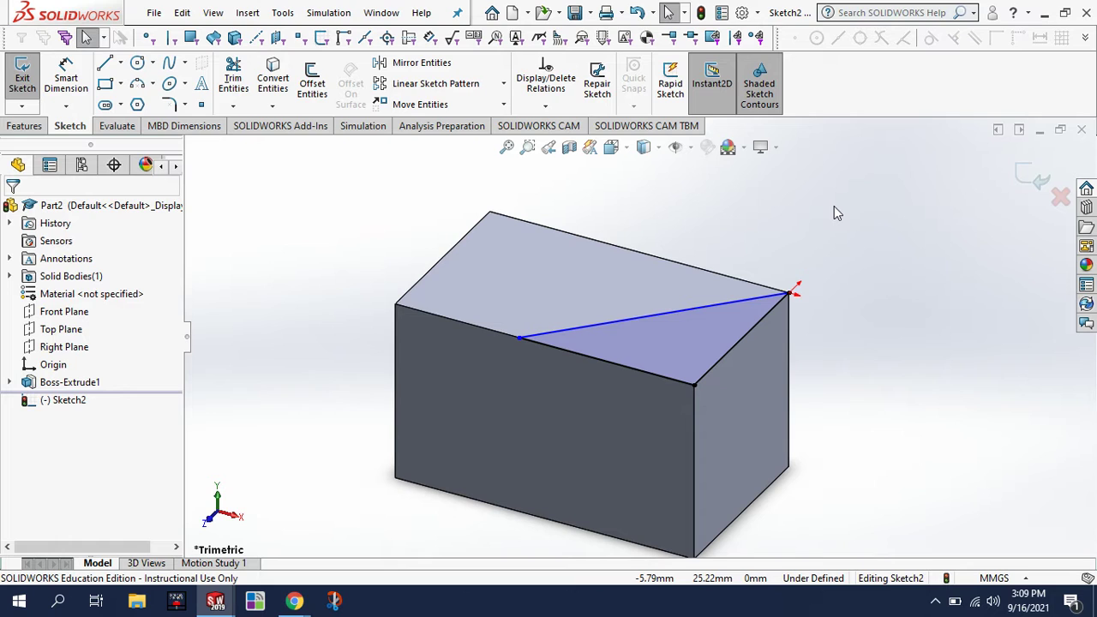
Step: Dimension the triangle's front edge 30 mm, keep the 30.00 edge dimension driven, and exit the sketch
click(71, 71)
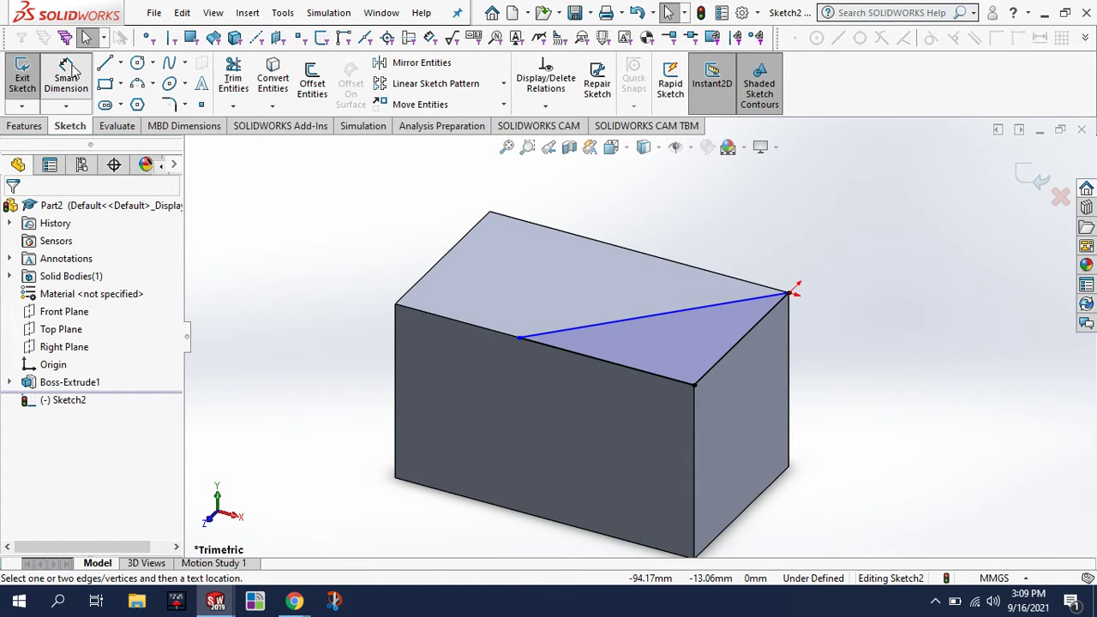
click(602, 365)
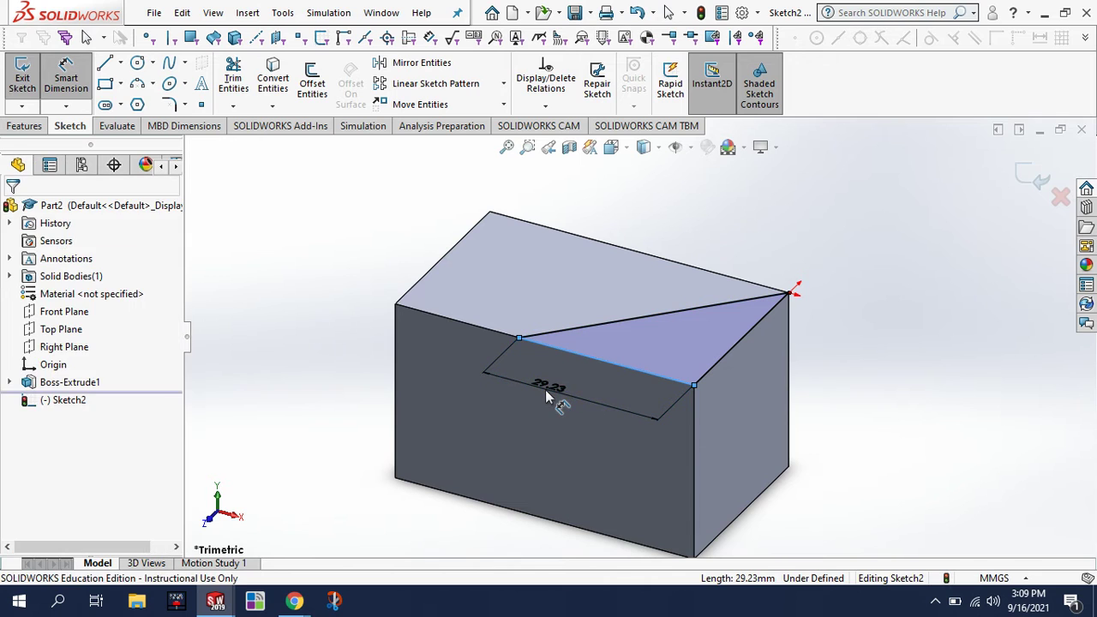
click(549, 397)
text(30)
key(Return)
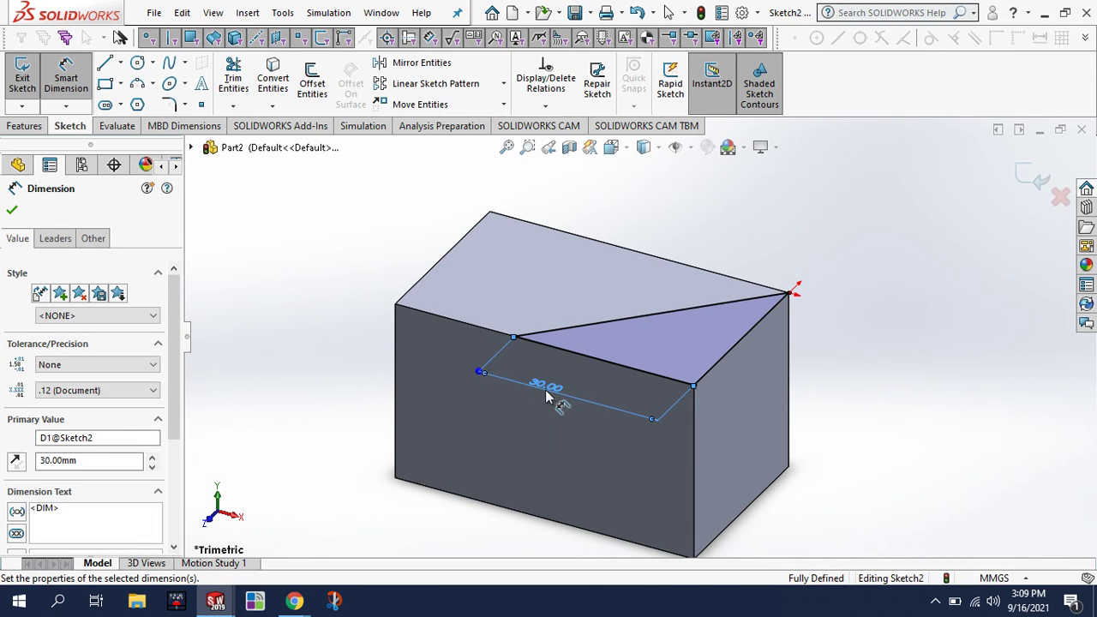
click(739, 343)
click(851, 368)
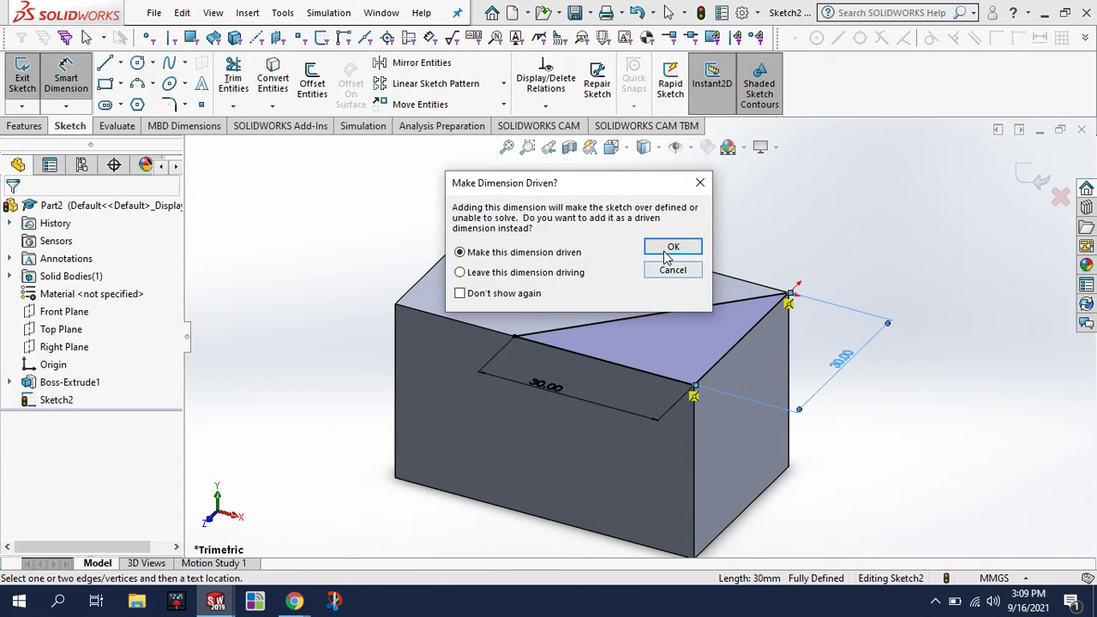
click(671, 249)
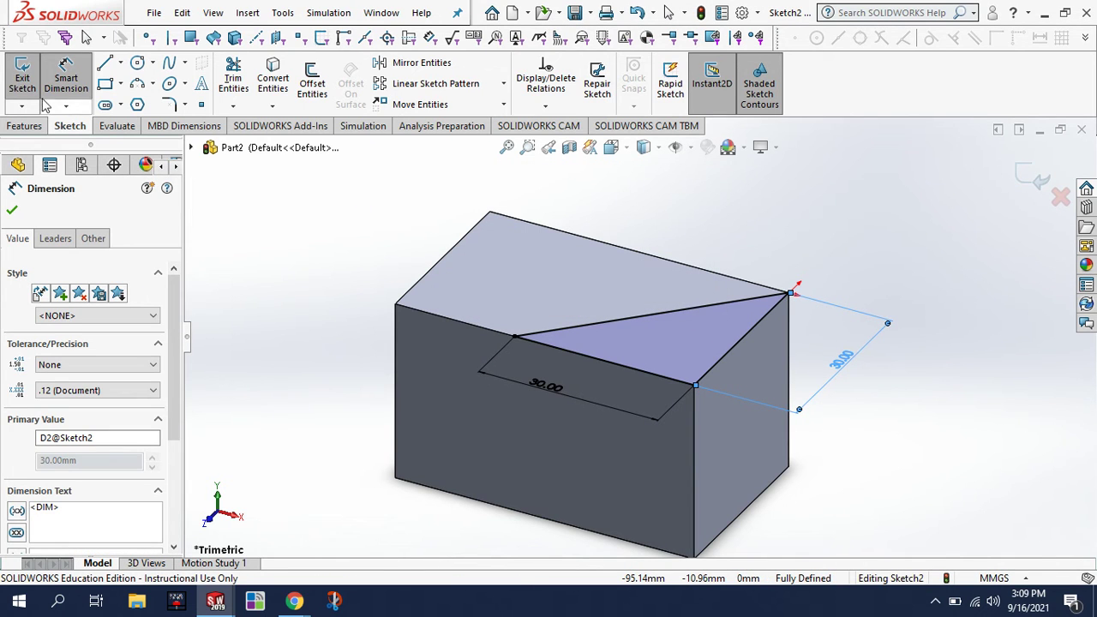
click(24, 72)
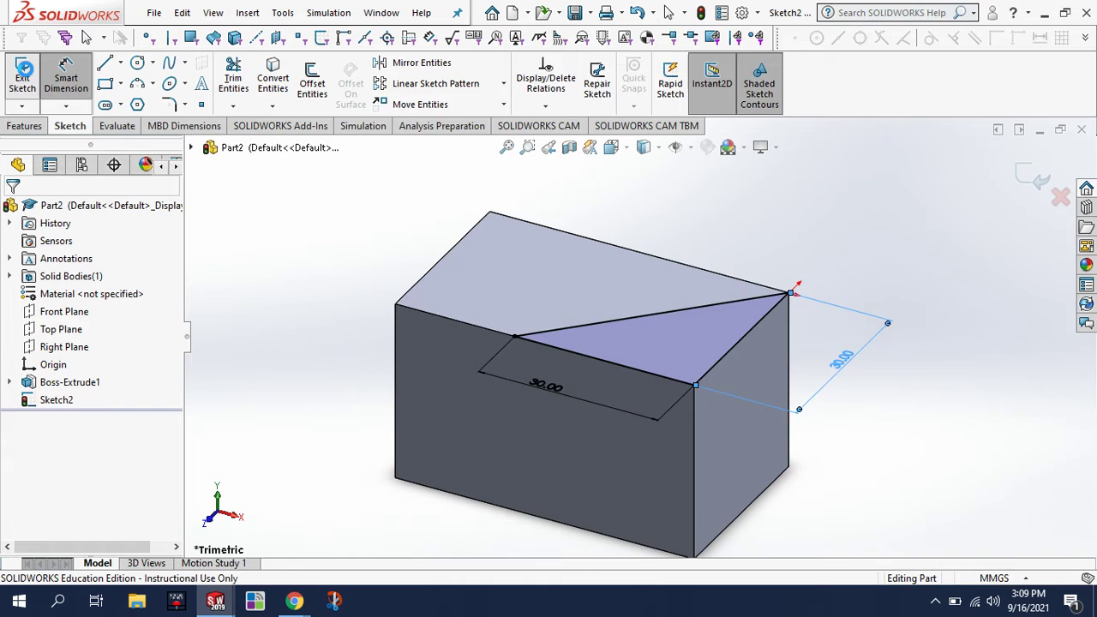
Step: Extrude-cut the triangle 20 mm deep into the block's corner as Cut-Extrude1
click(36, 127)
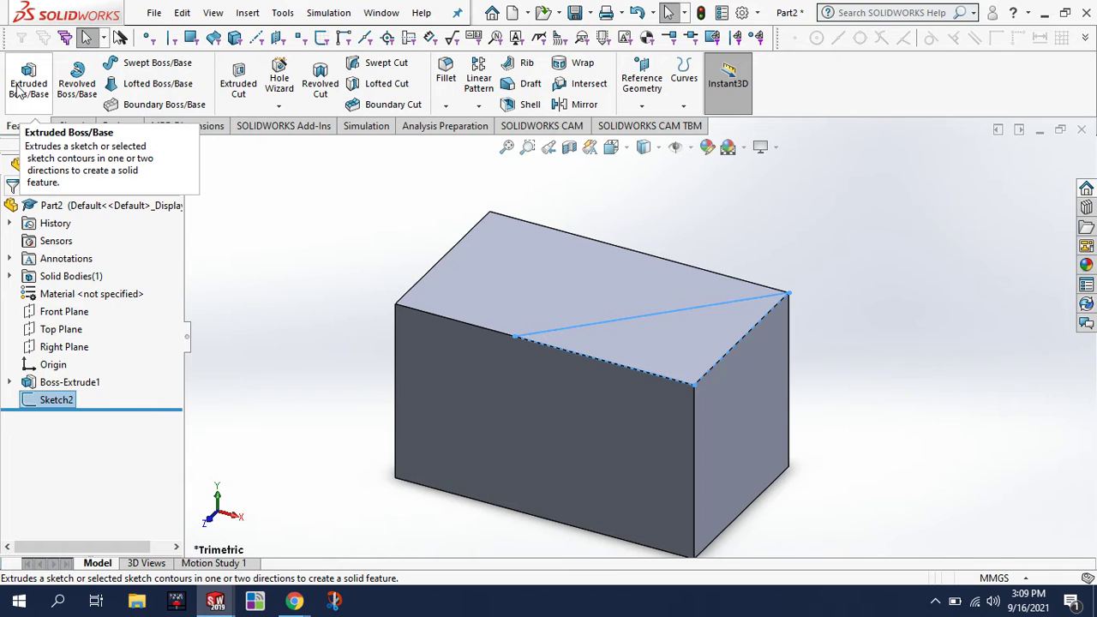
click(242, 81)
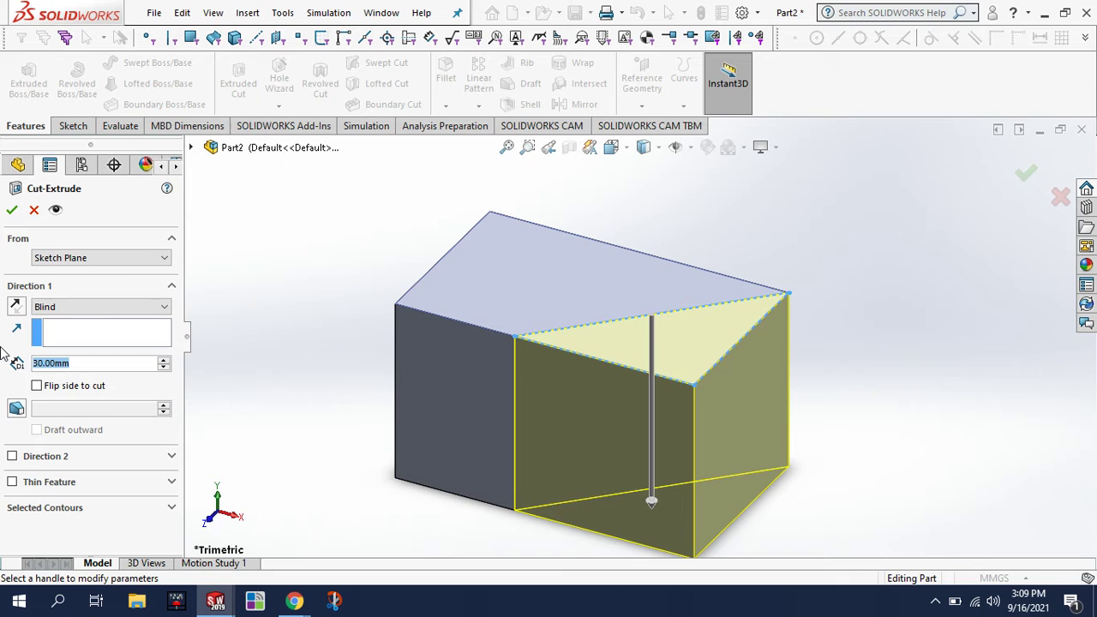
text(20)
key(Return)
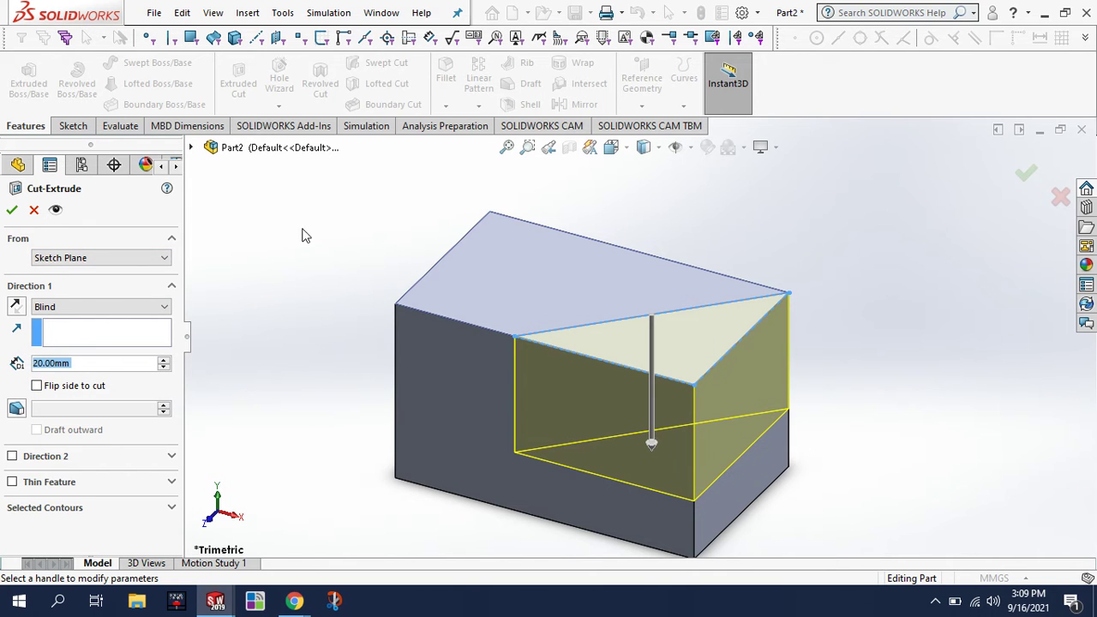
click(12, 210)
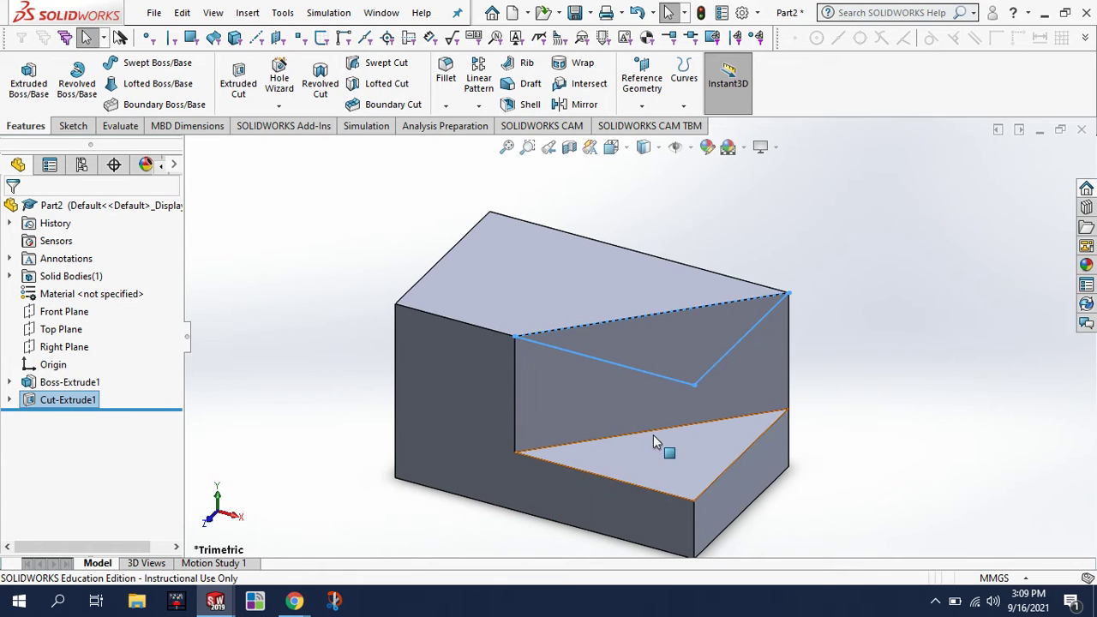
Step: Sketch a closed triangle with lines on the lower triangular floor of the cut
click(73, 127)
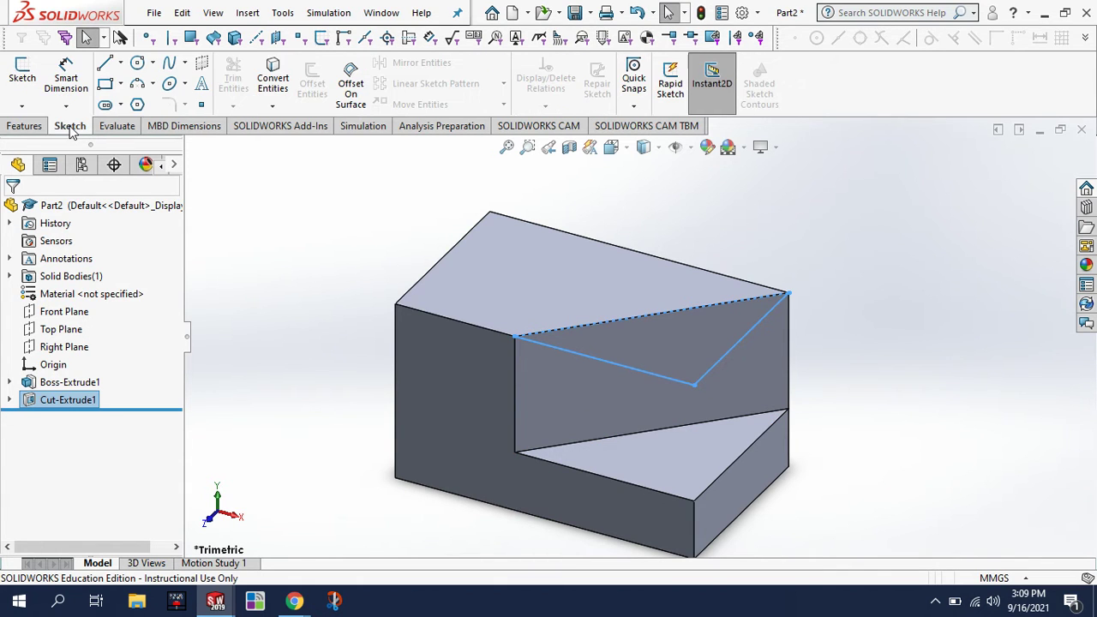
click(22, 72)
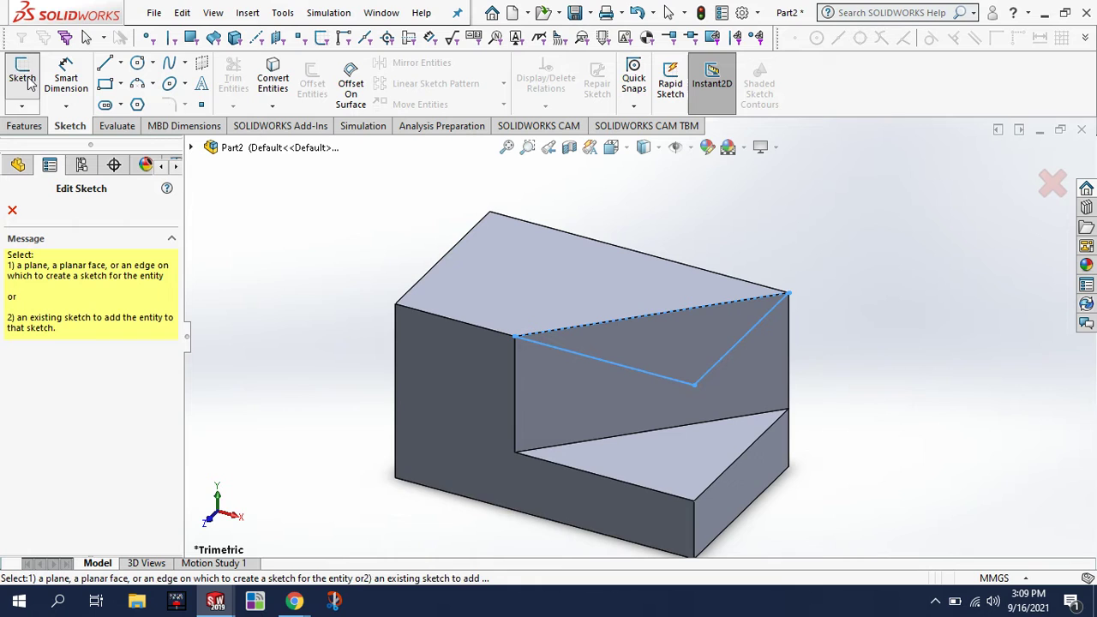
click(648, 458)
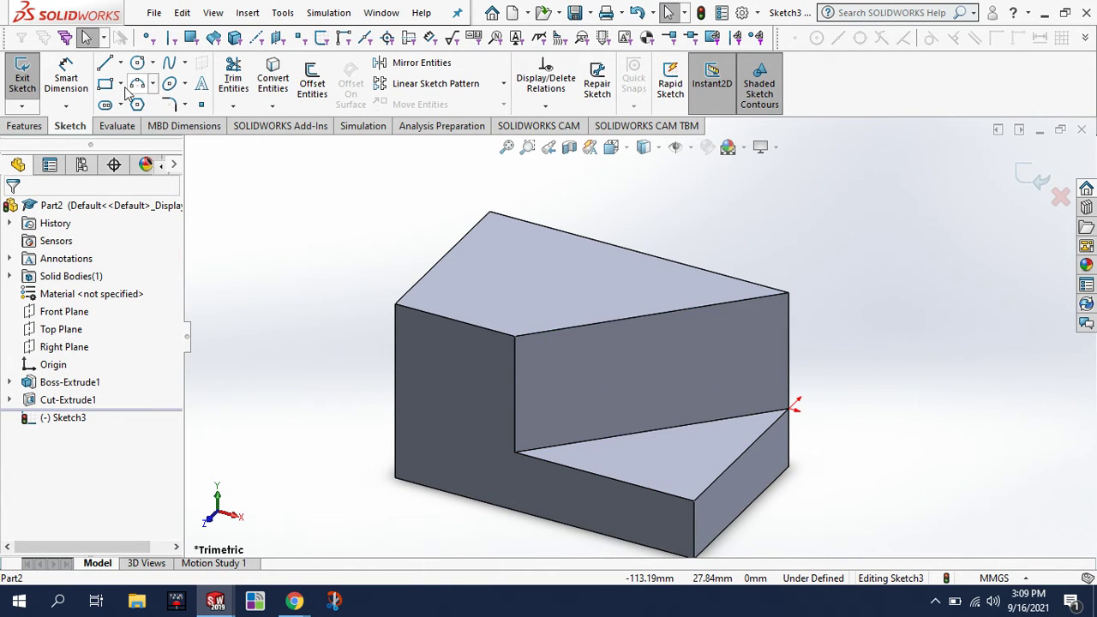
click(105, 65)
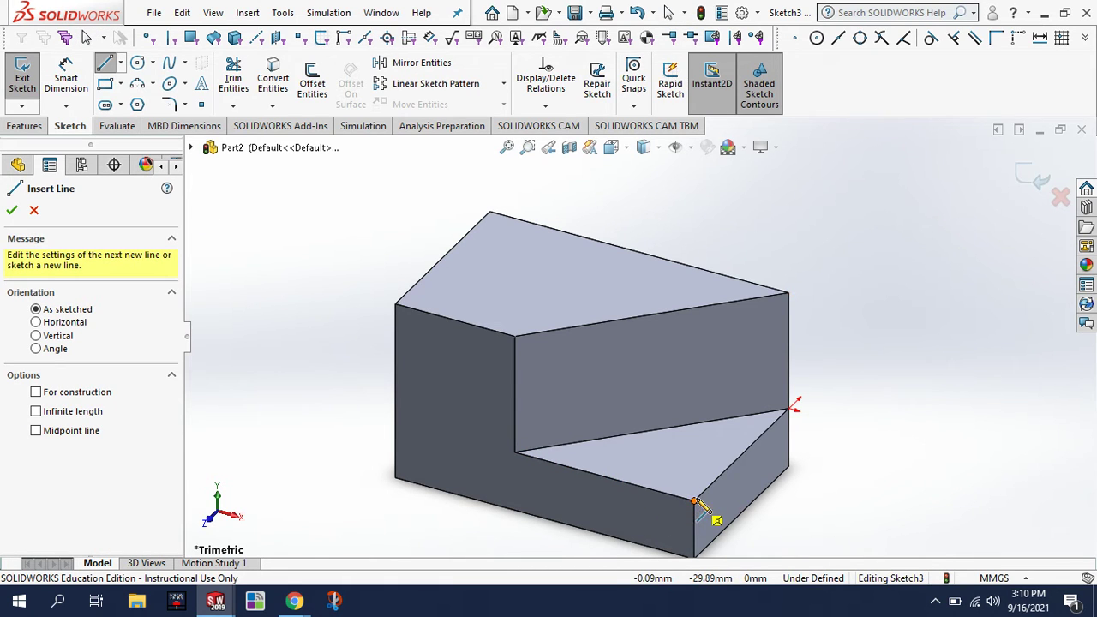
click(695, 501)
click(750, 446)
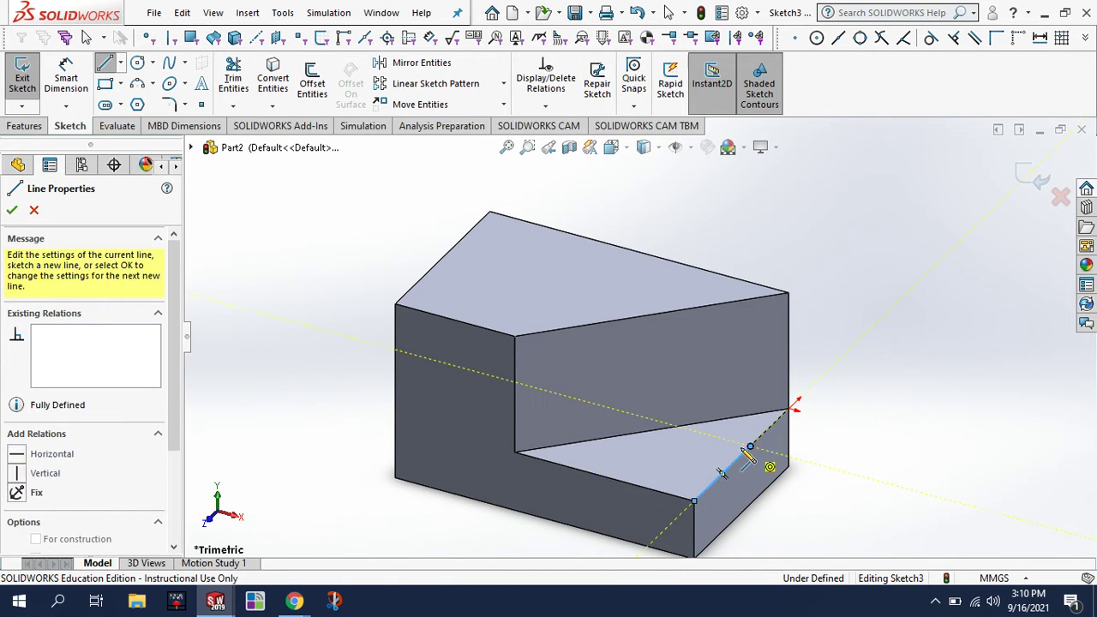
click(575, 468)
click(695, 501)
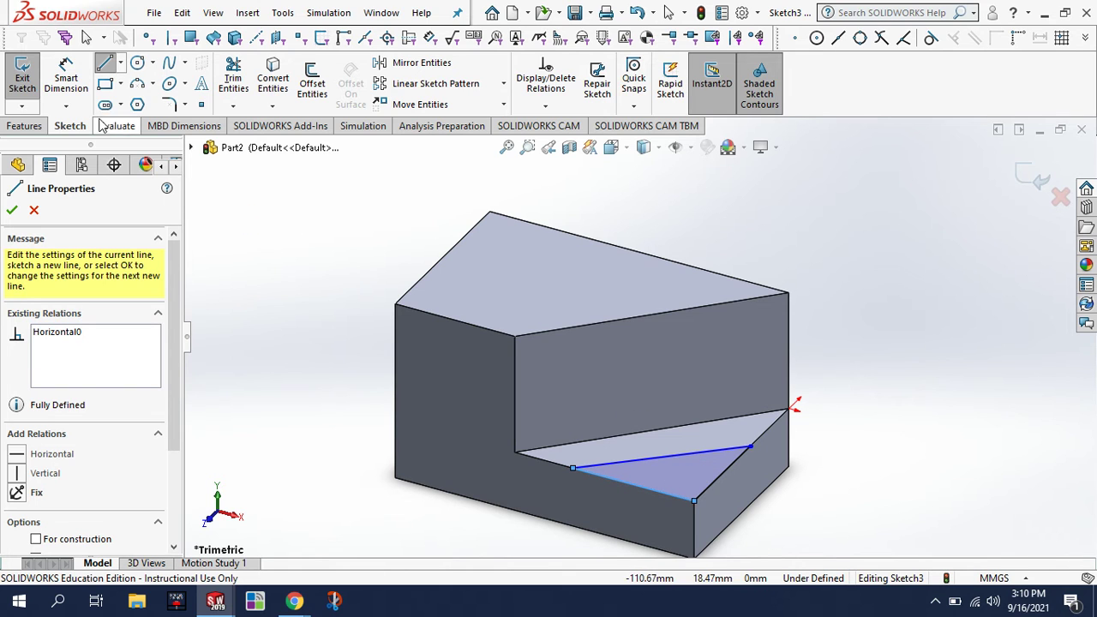
Step: Dimension the triangle's right and bottom edges to 20 mm each
click(66, 73)
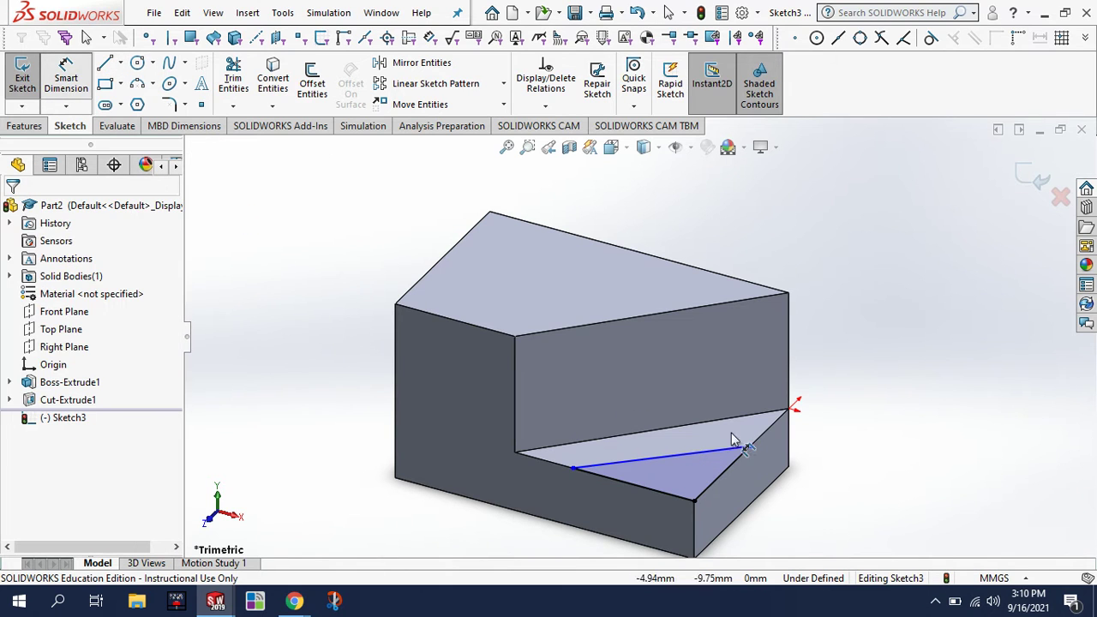
click(736, 475)
click(809, 484)
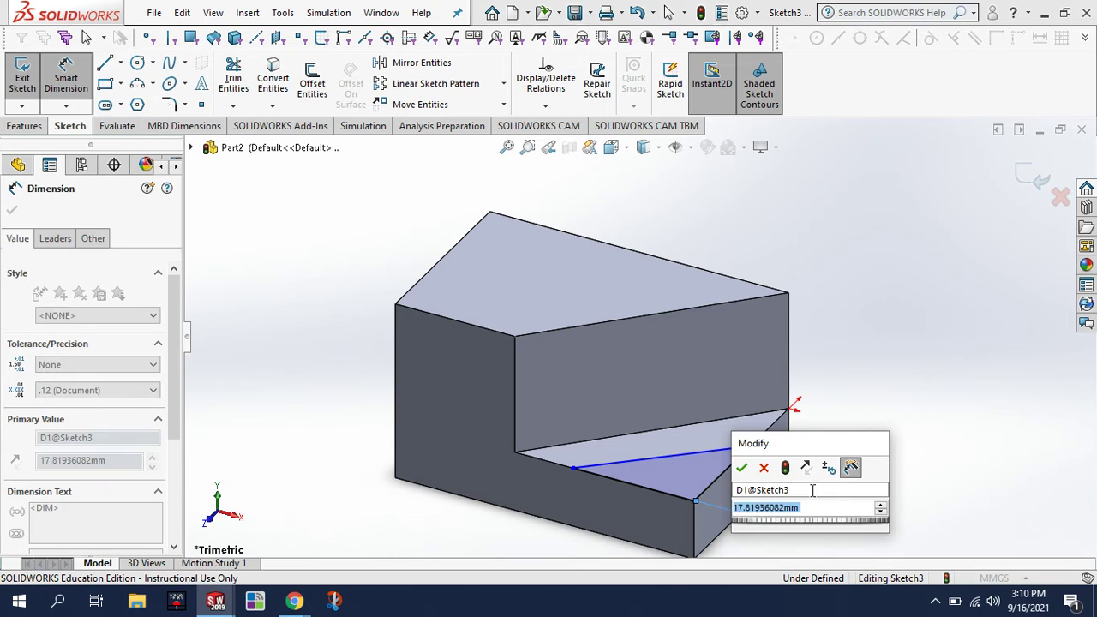
text(20)
key(Return)
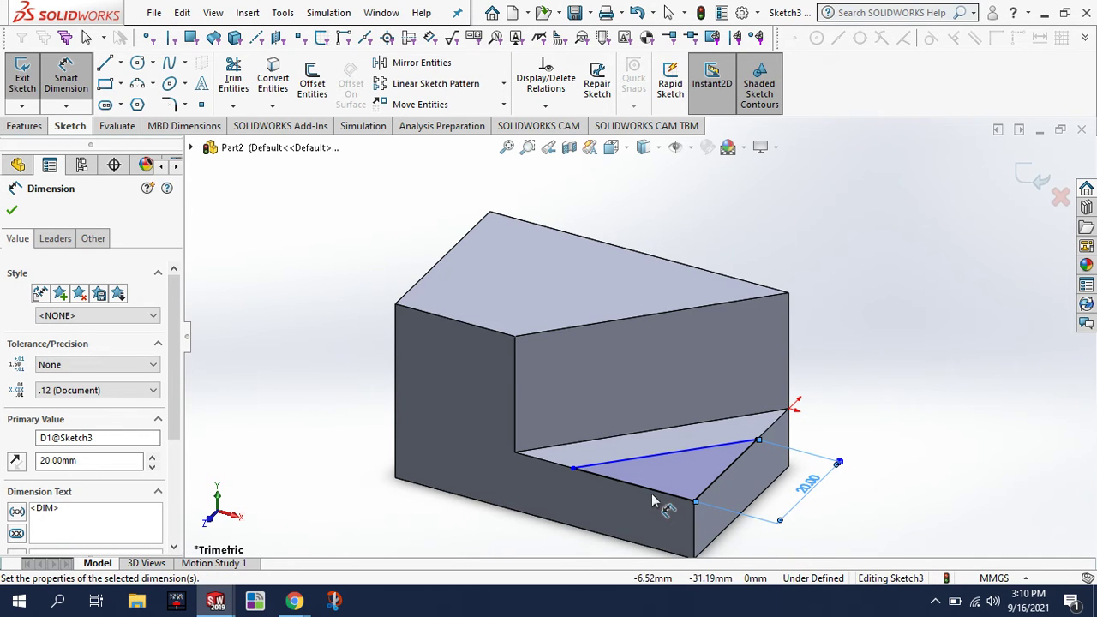
click(656, 492)
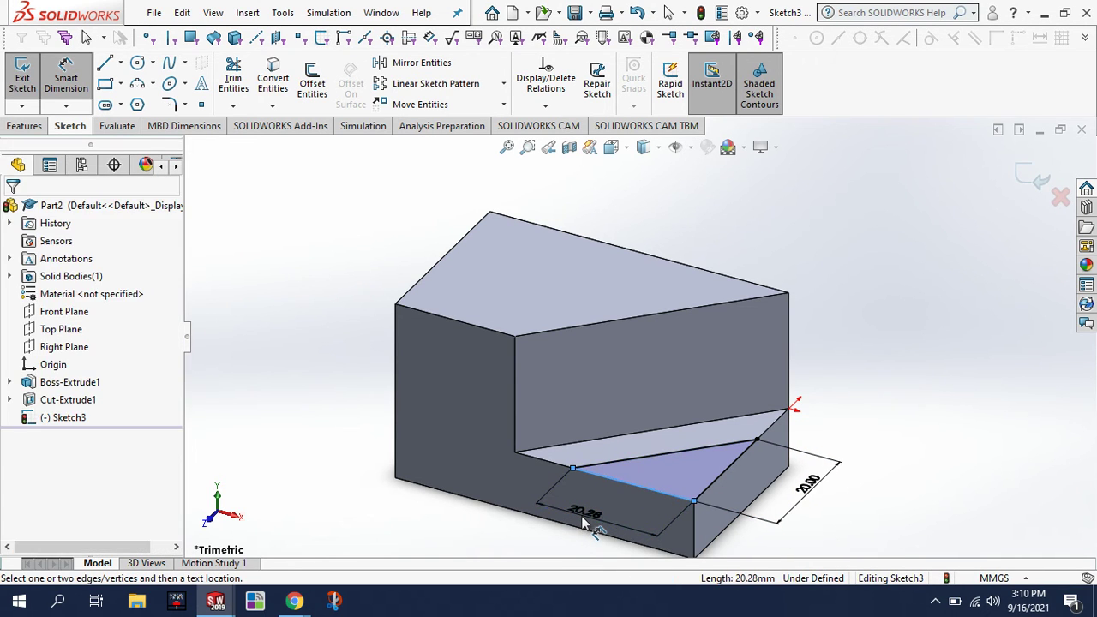
click(583, 525)
key(Return)
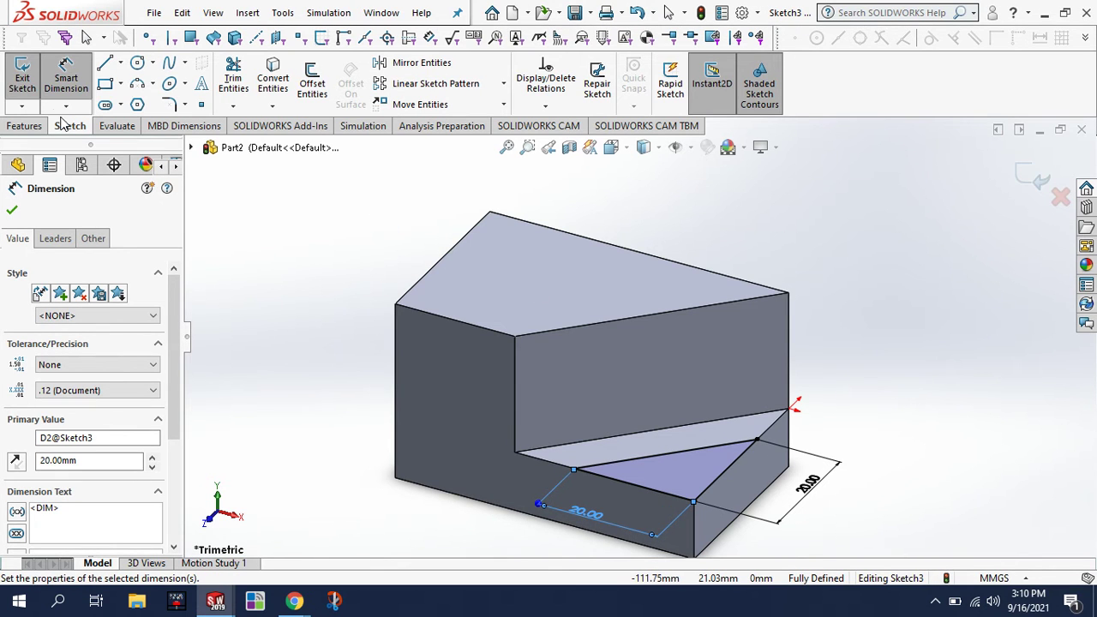
Step: Exit the sketch and extrude the triangle 10 mm as the boss Boss-Extrude2
click(23, 77)
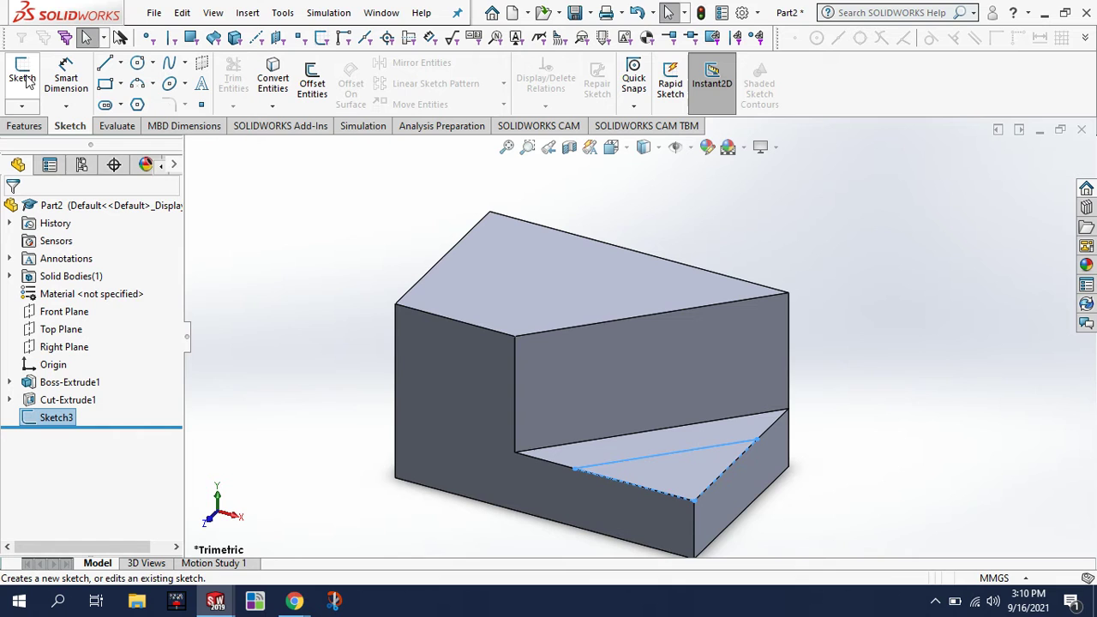
click(28, 126)
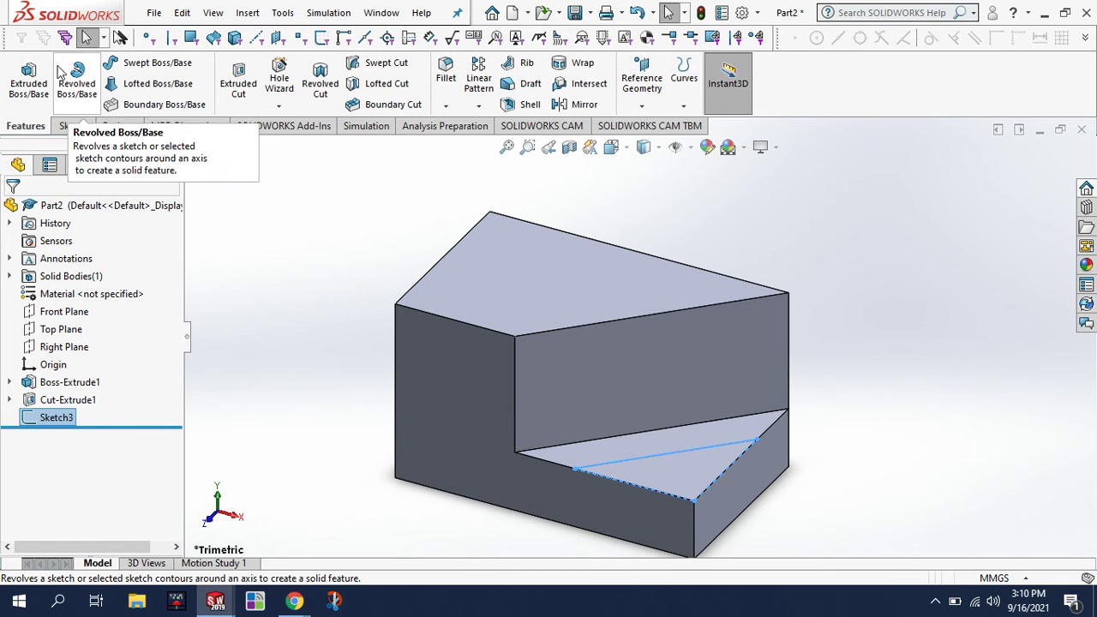
click(27, 79)
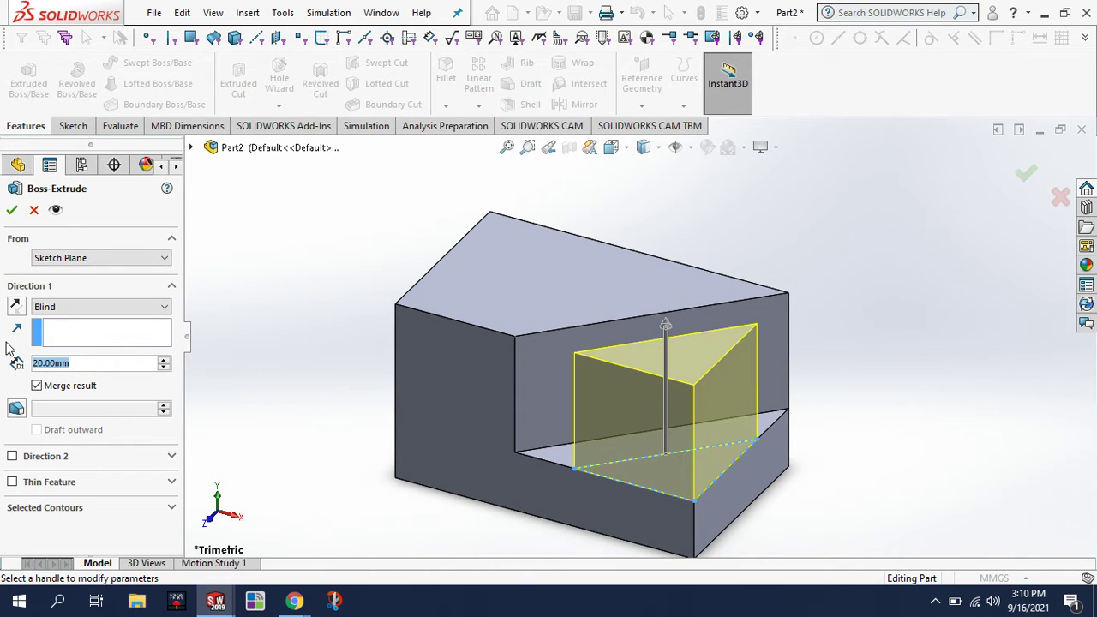
text(10)
key(Return)
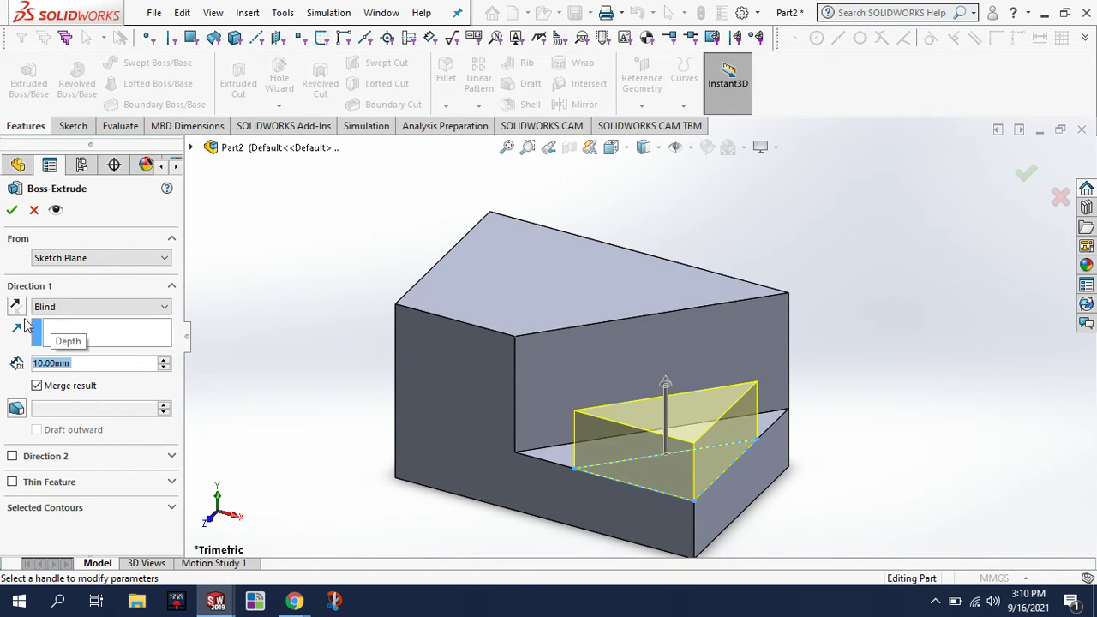
click(13, 210)
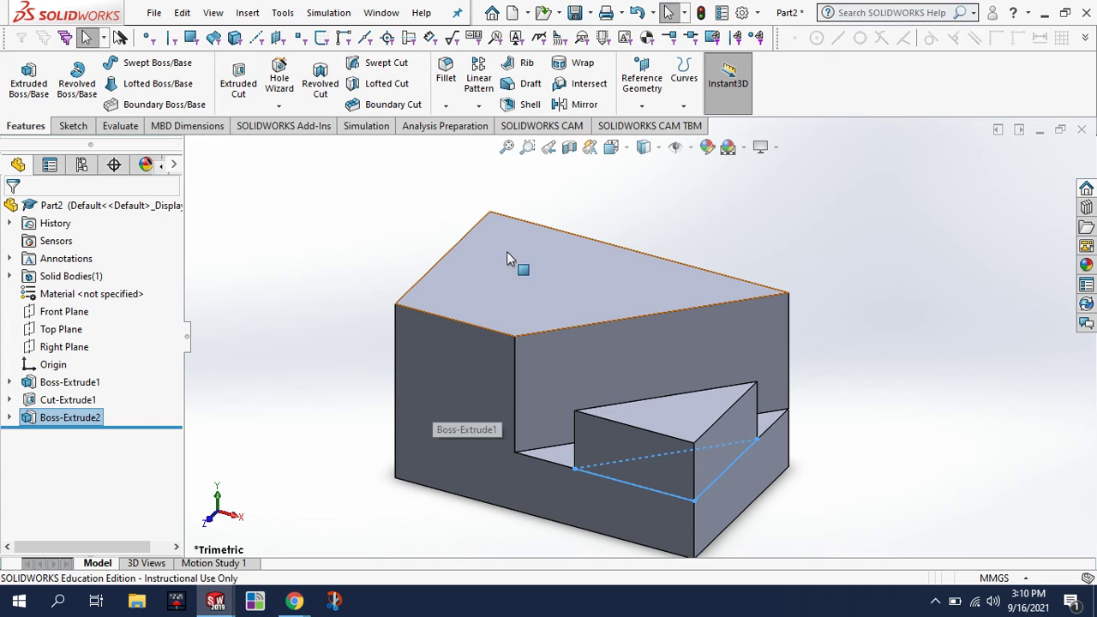
Step: Switch to the Left view, zoom to fit, and select the square 30 × 30 left face
click(623, 151)
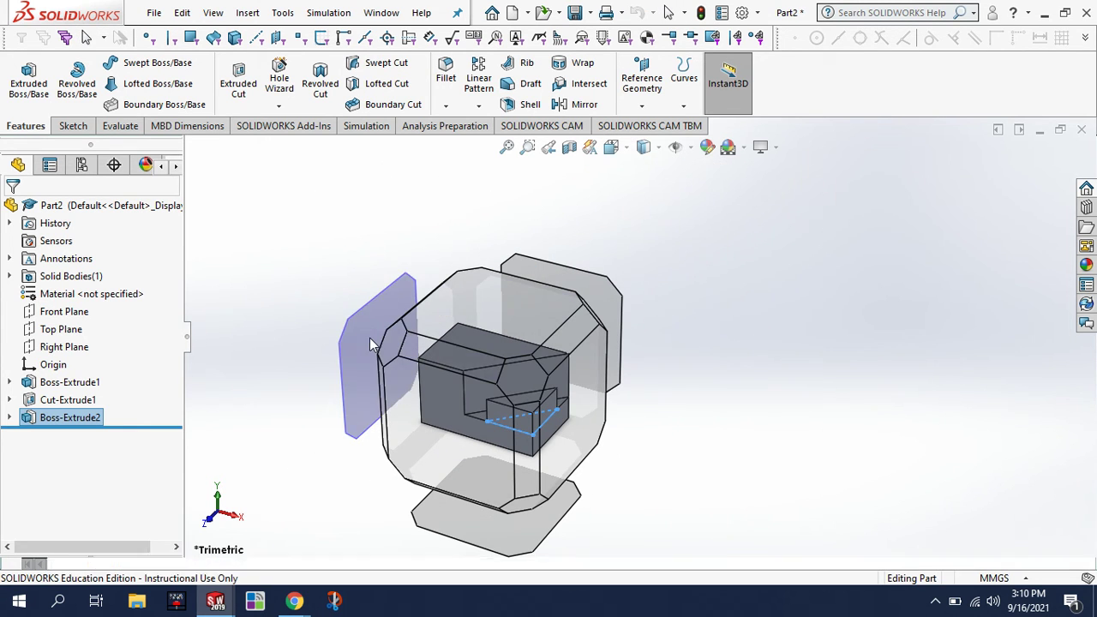
click(369, 338)
key(f)
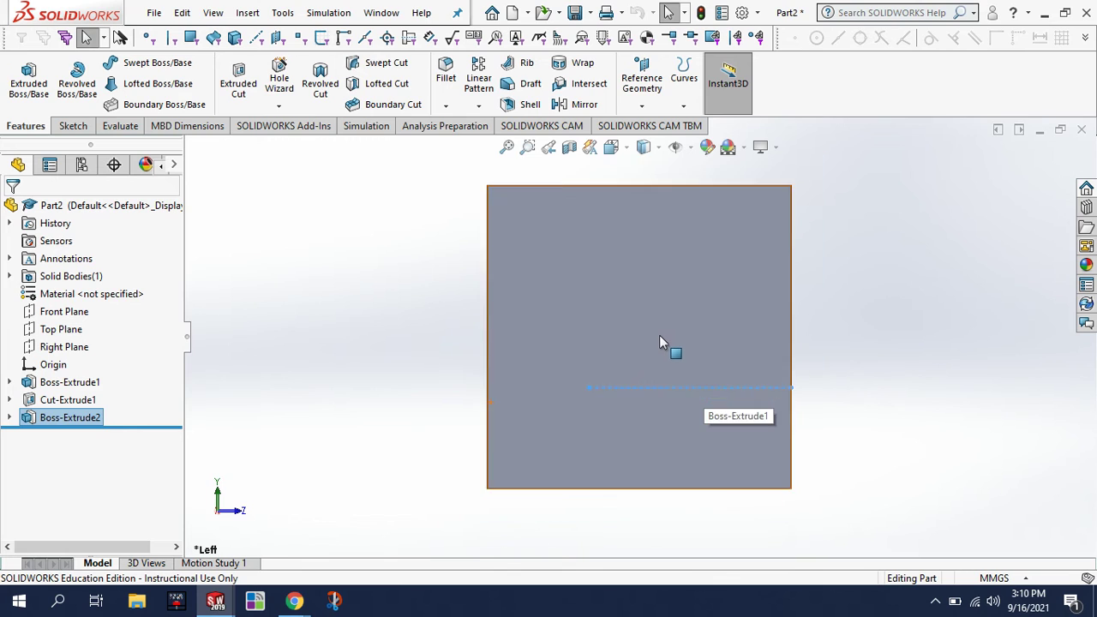
click(74, 127)
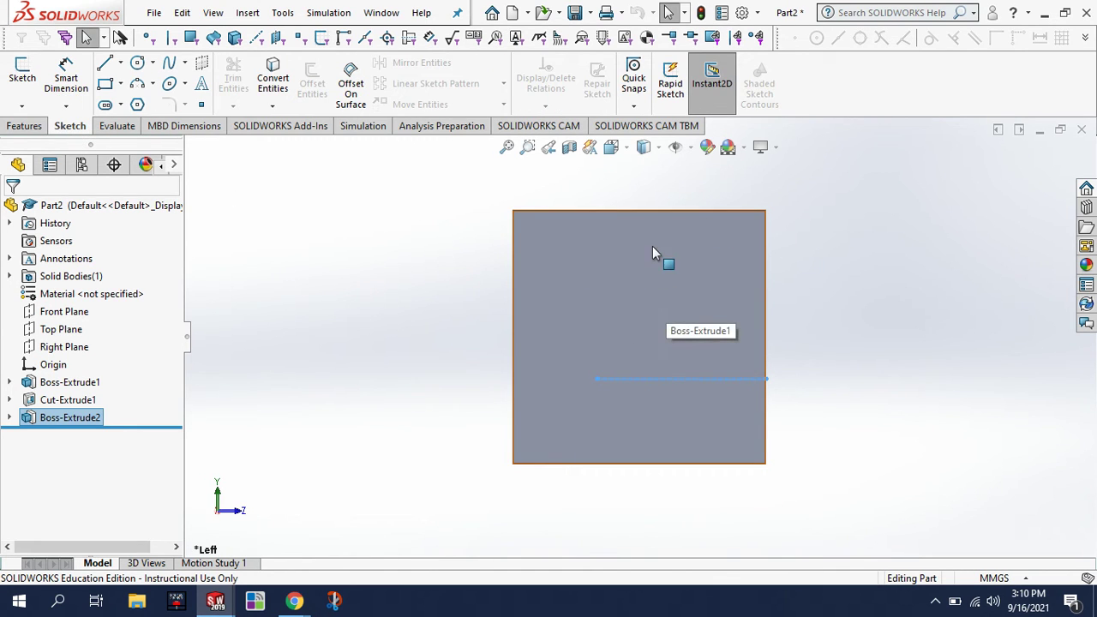
click(713, 244)
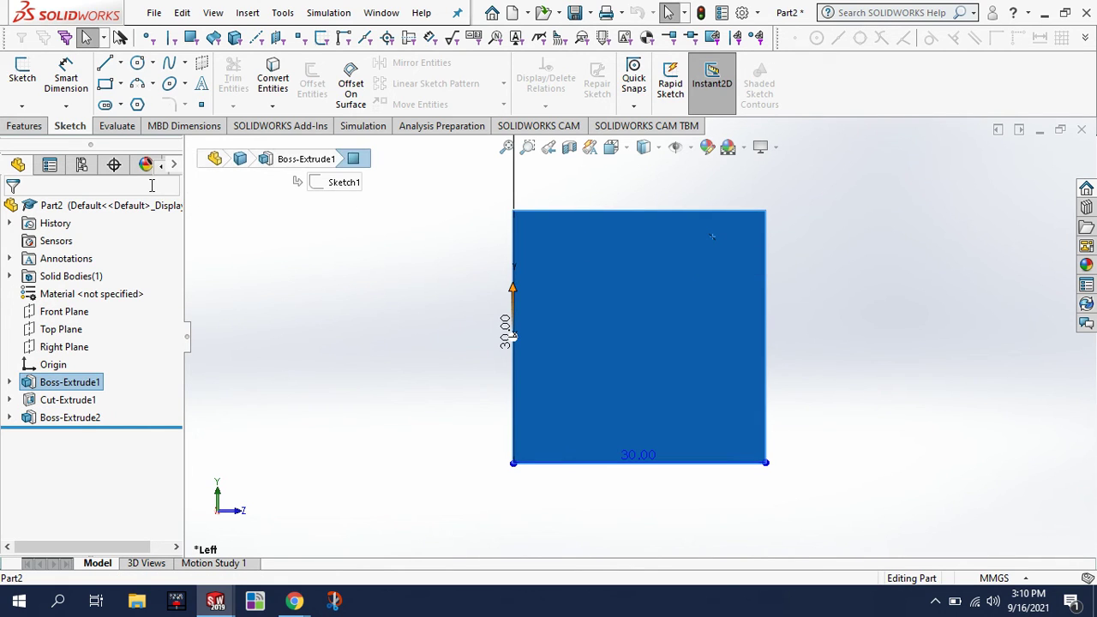
Step: Start a sketch on the left face and draw a corner rectangle from its top edge
click(22, 73)
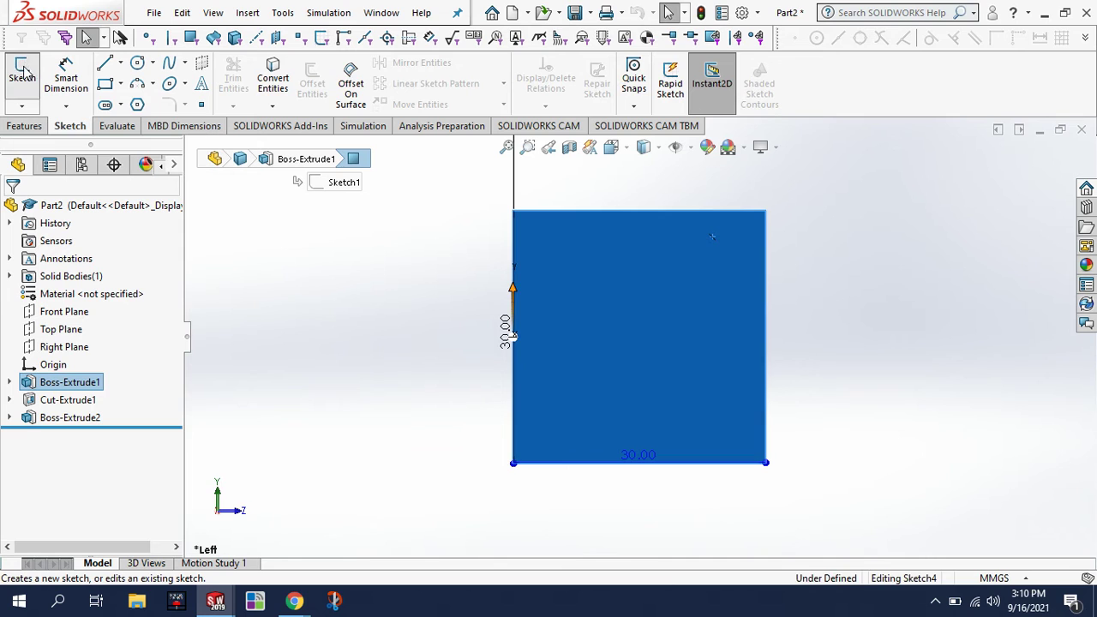
click(104, 86)
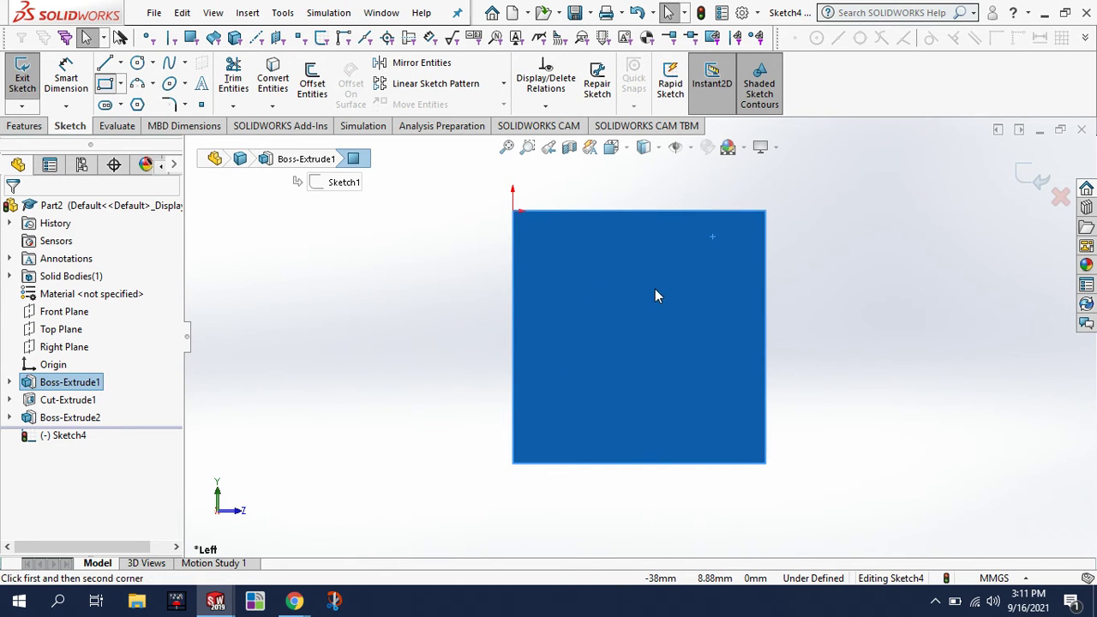
click(589, 213)
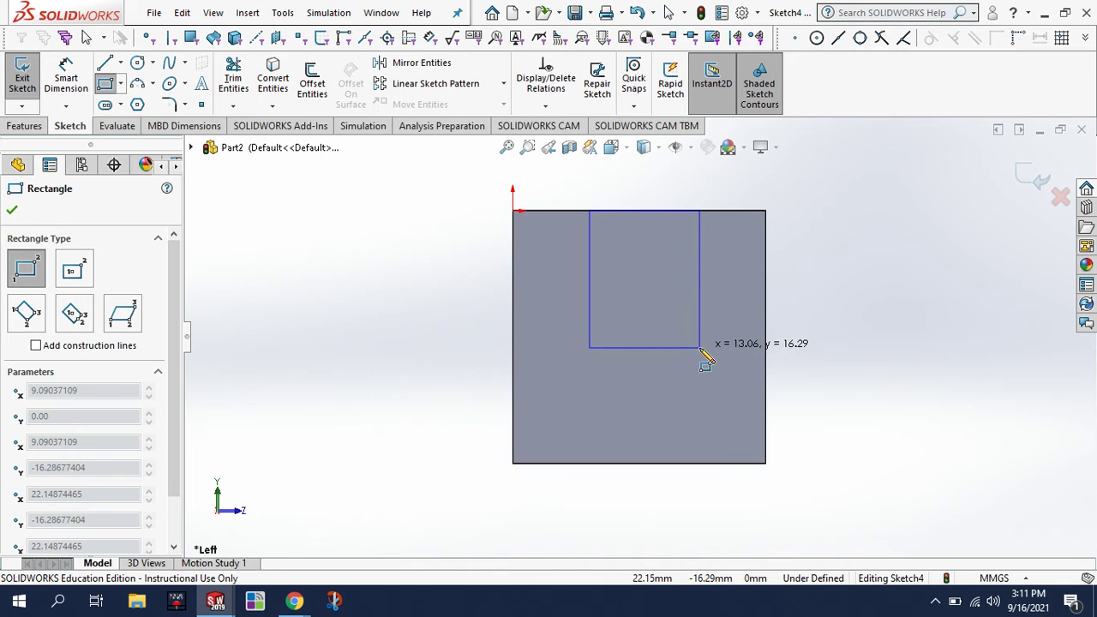
click(700, 348)
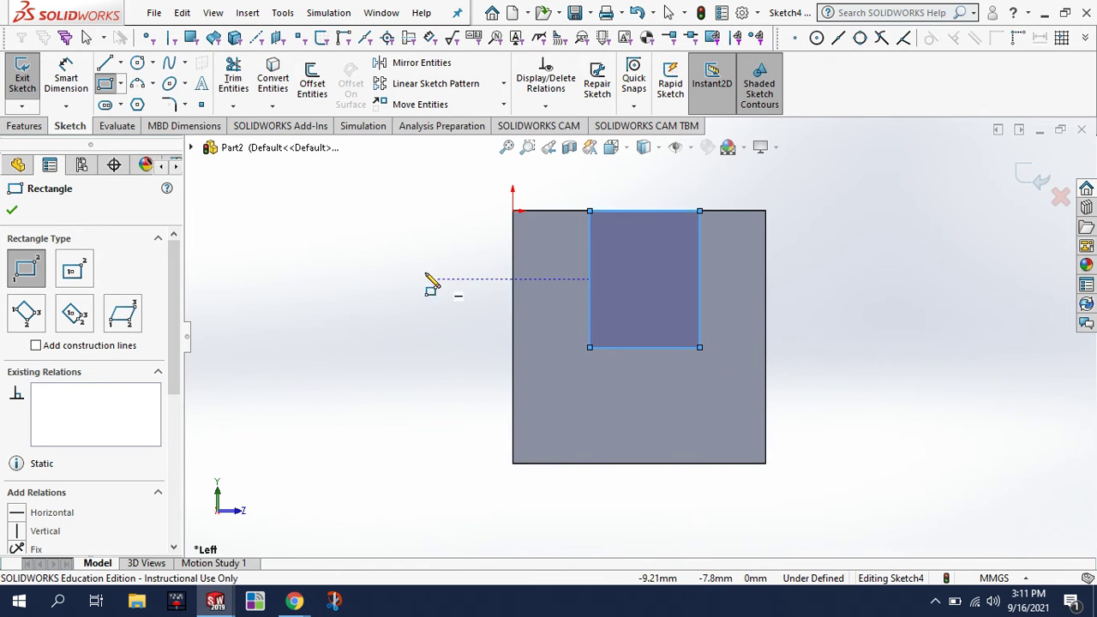
Step: Dimension the rectangle to 10 mm high and 10 mm wide
click(66, 78)
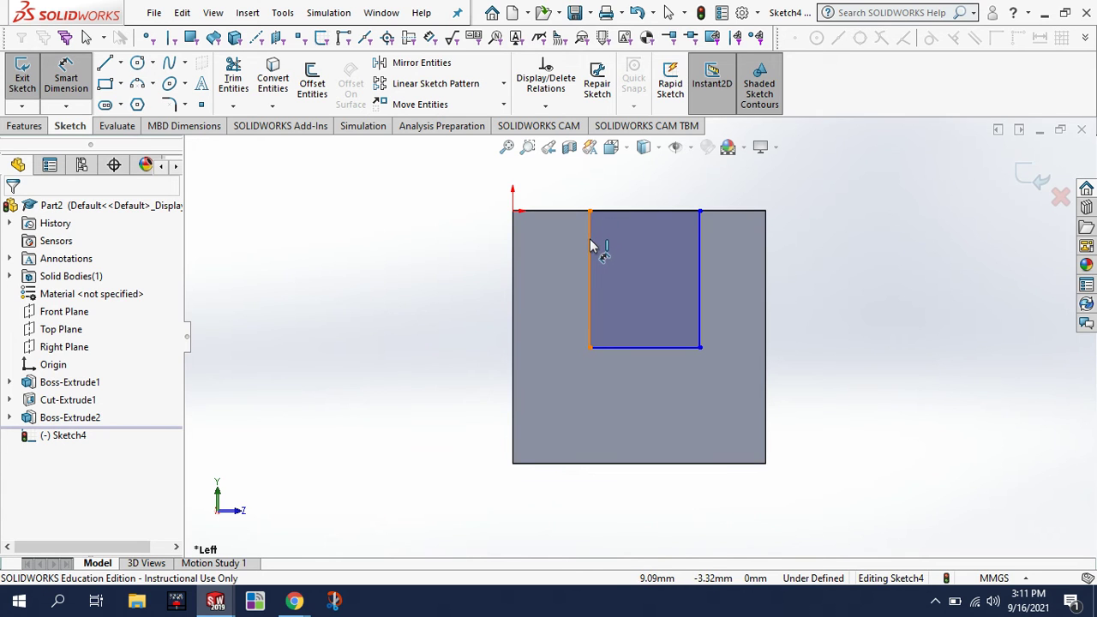
click(442, 272)
text(10)
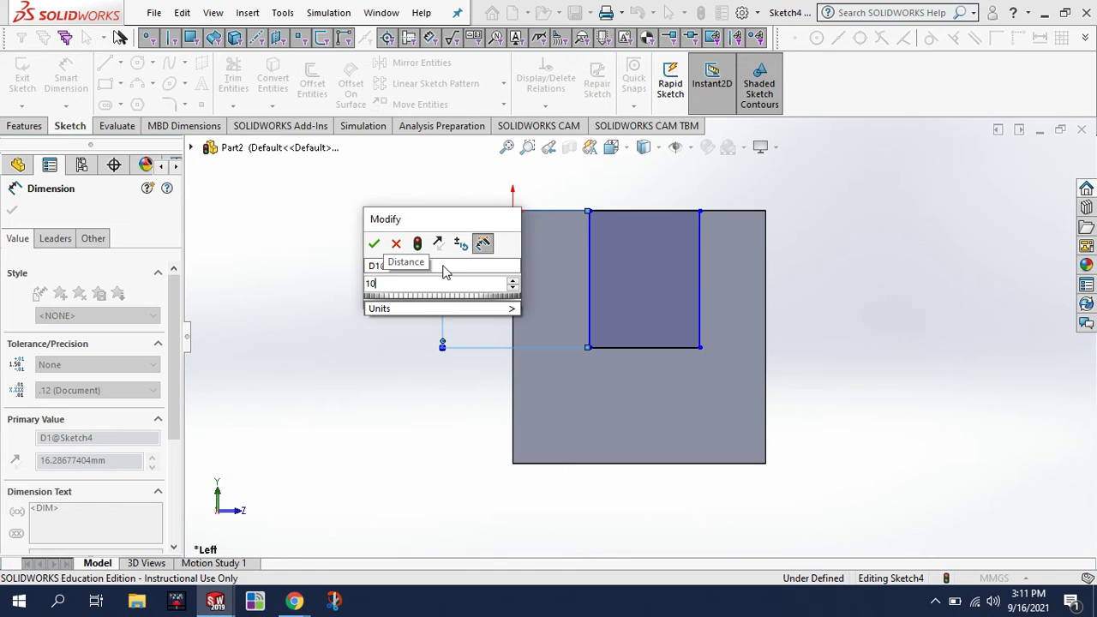
click(373, 244)
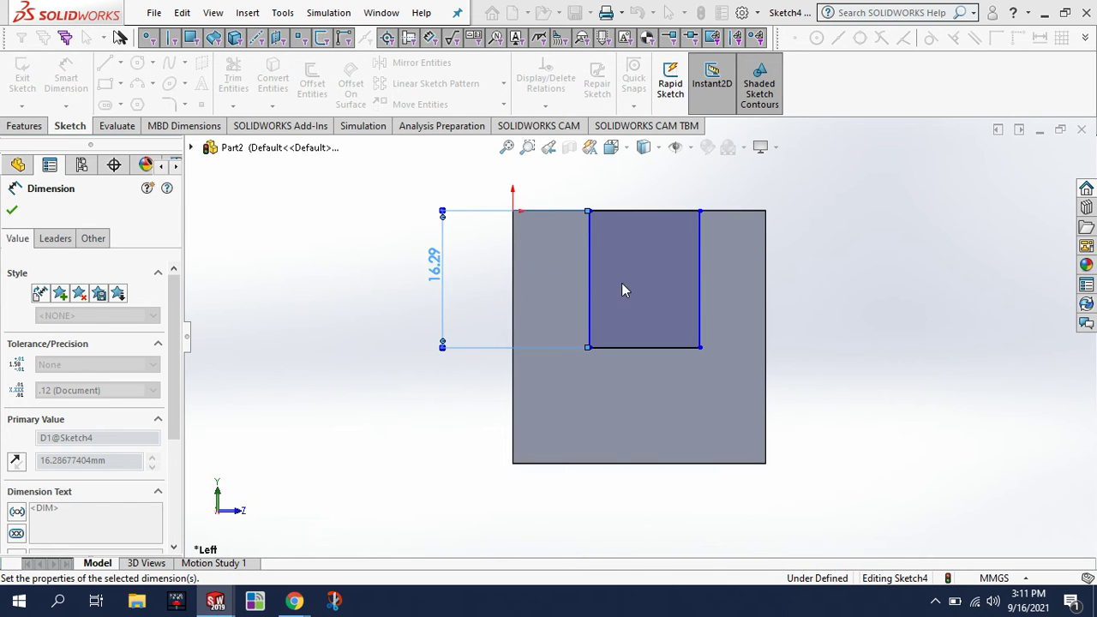
click(709, 254)
key(Escape)
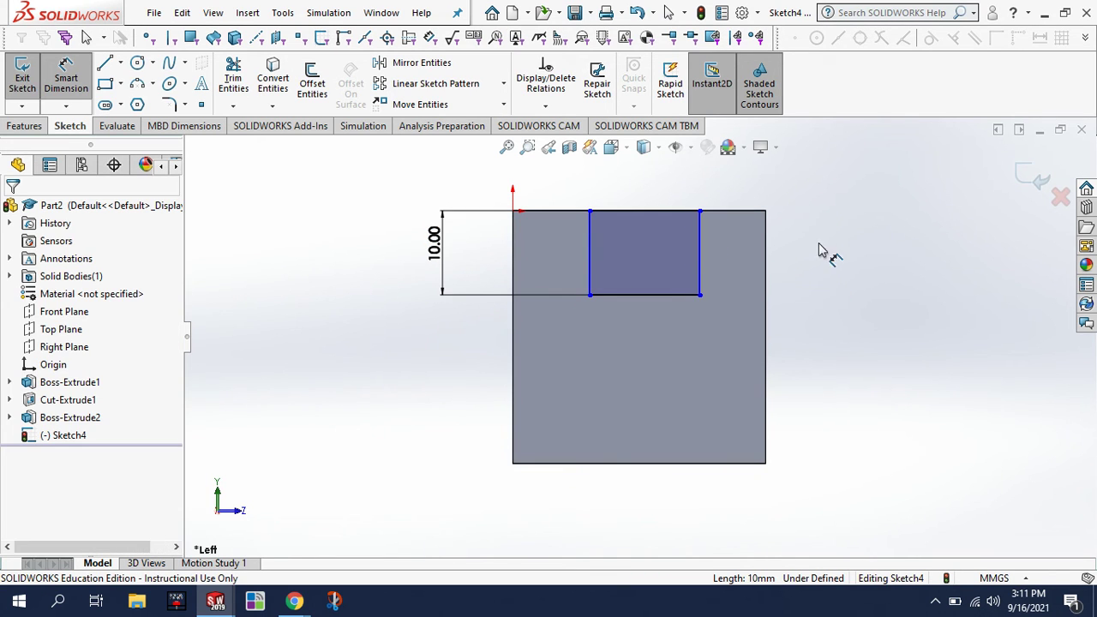
click(641, 212)
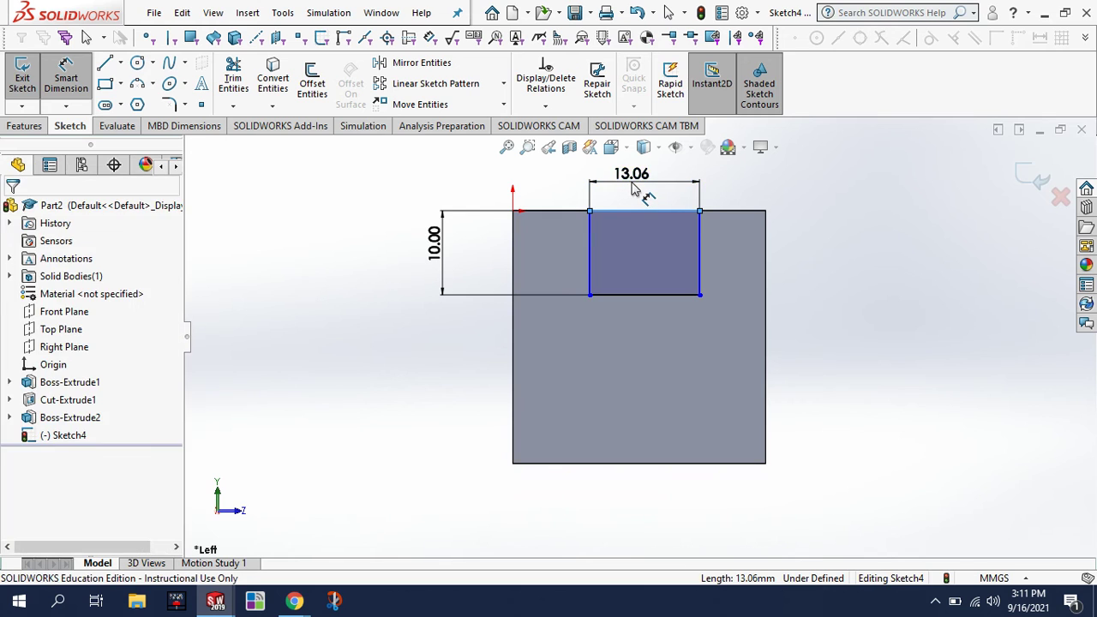
click(632, 188)
text(10)
key(Return)
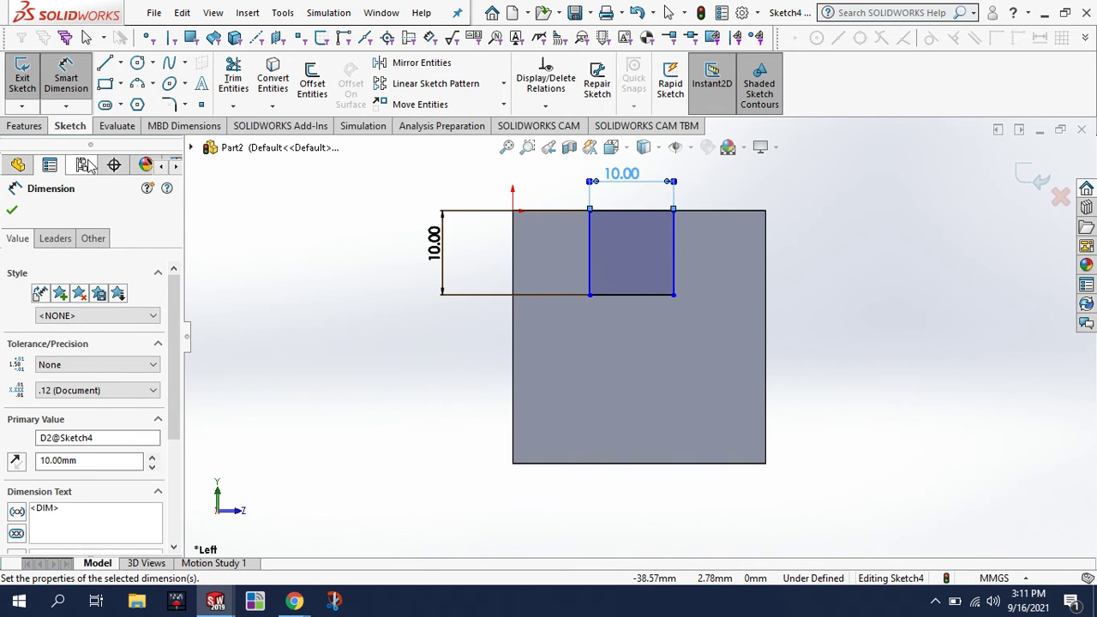
Step: Exit the sketch and extrude-cut the square Through All as Cut-Extrude2
click(23, 79)
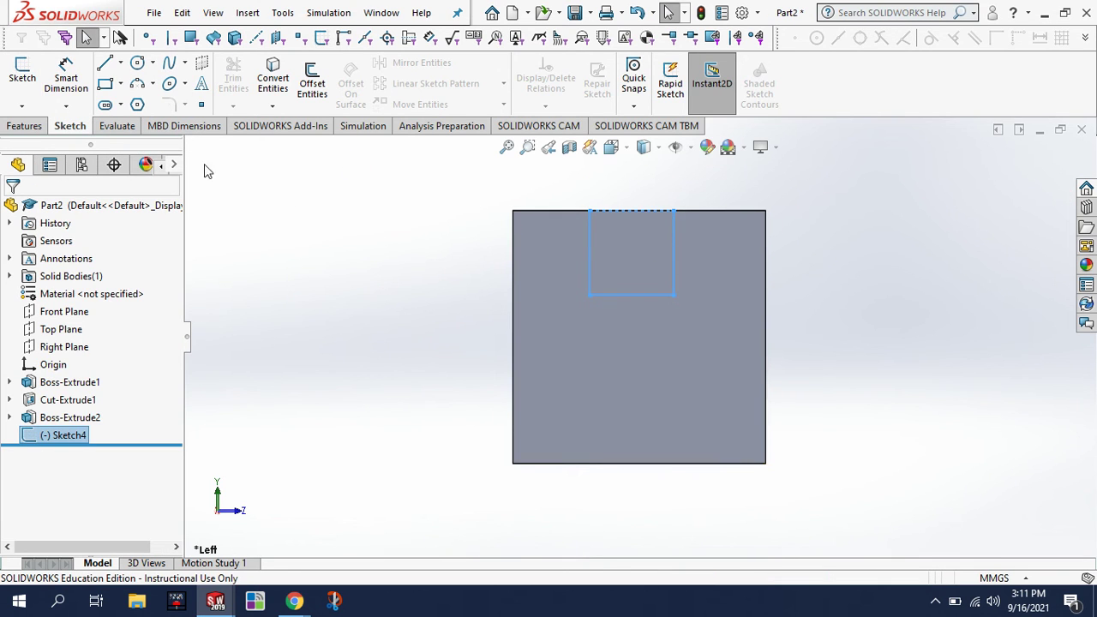
click(26, 126)
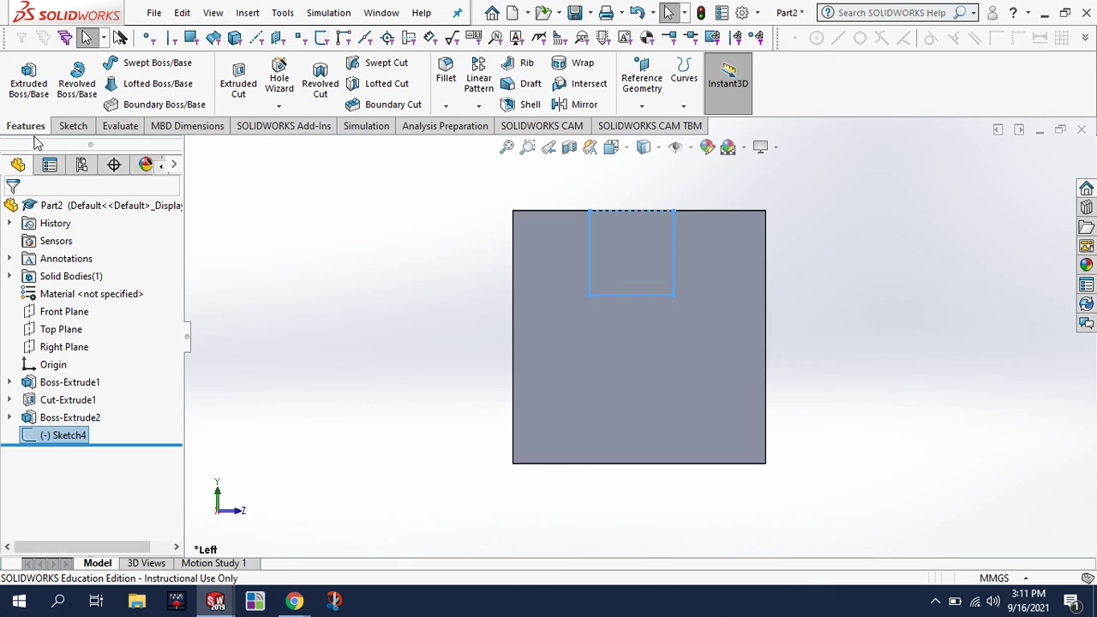
click(247, 80)
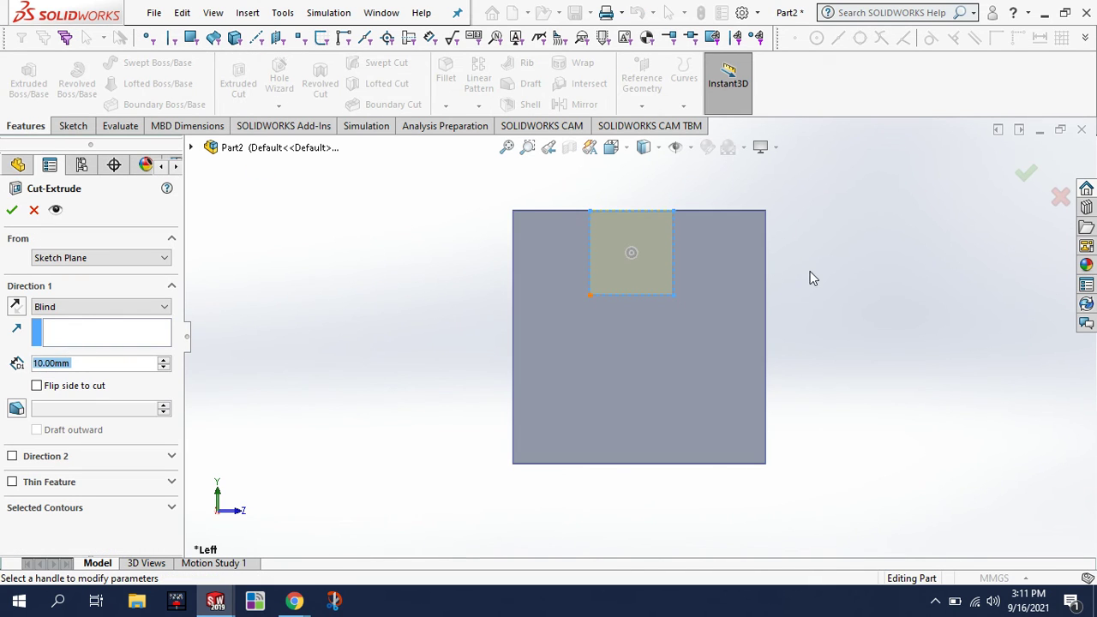
middle_drag(920, 297, 825, 366)
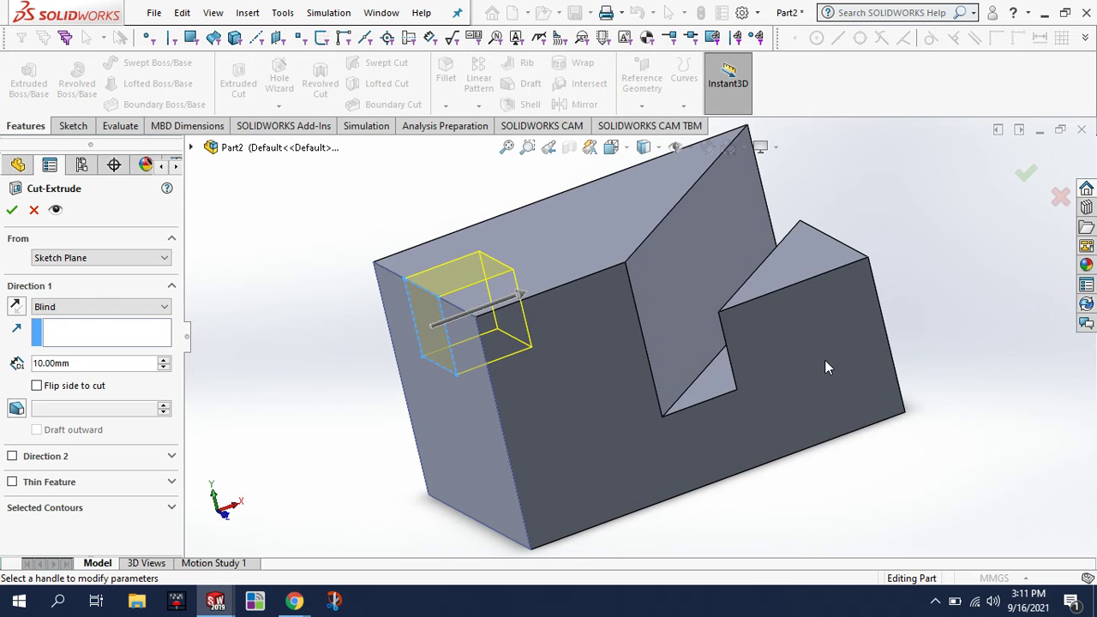
mouse_move(886, 492)
middle_down()
mouse_move(913, 514)
mouse_move(895, 494)
middle_up()
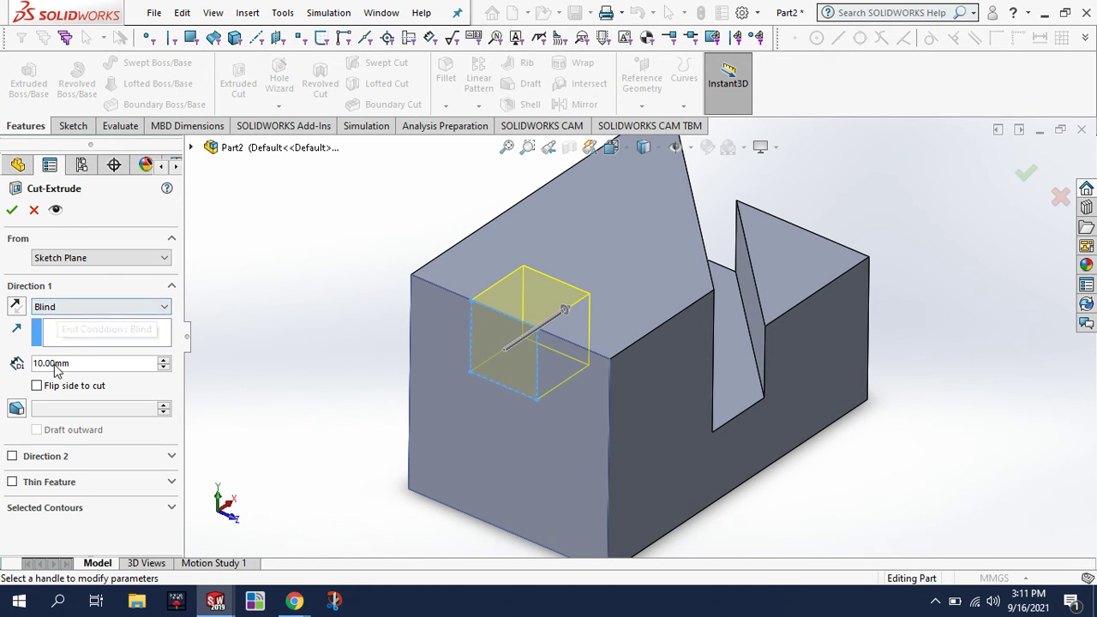
click(78, 307)
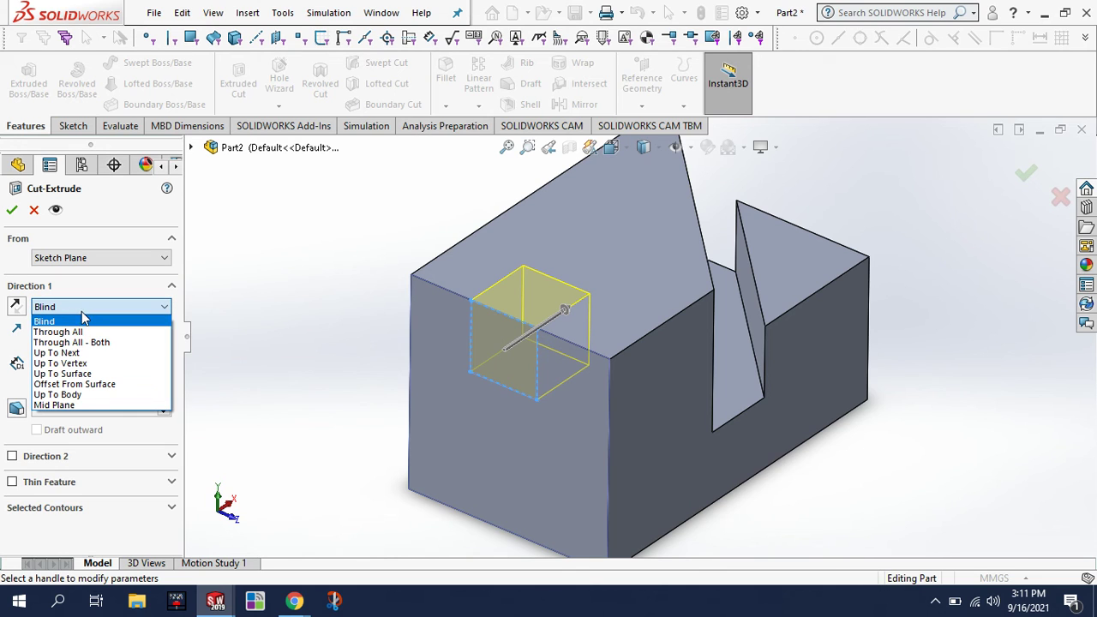
click(92, 333)
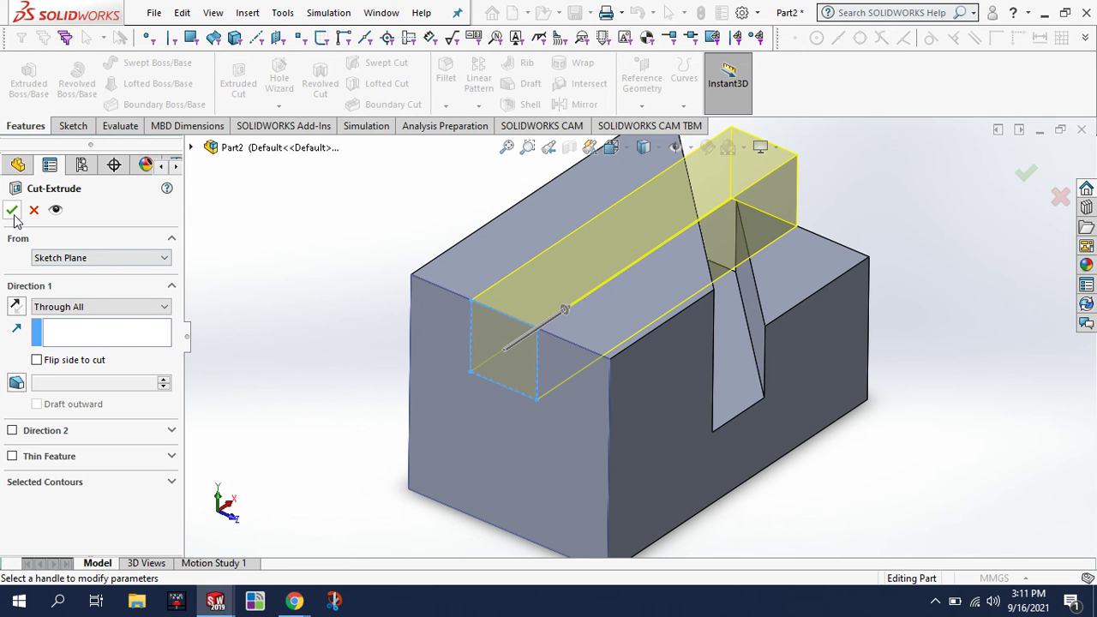
click(12, 210)
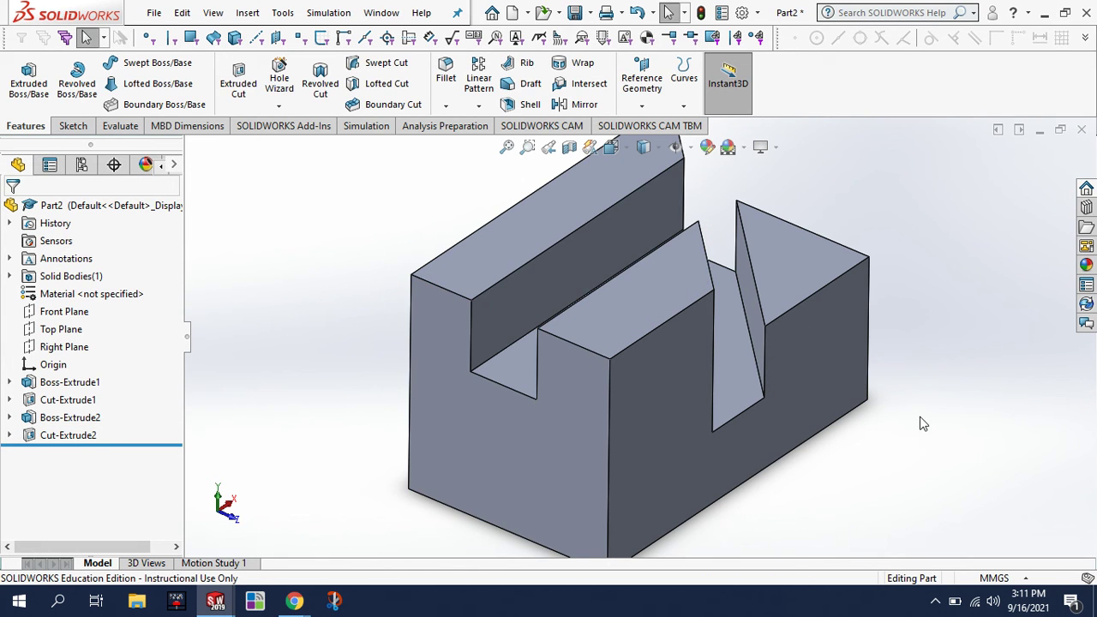
Step: Orbit to inspect the new slot, then snap the part to the Isometric view
middle_drag(913, 325, 762, 267)
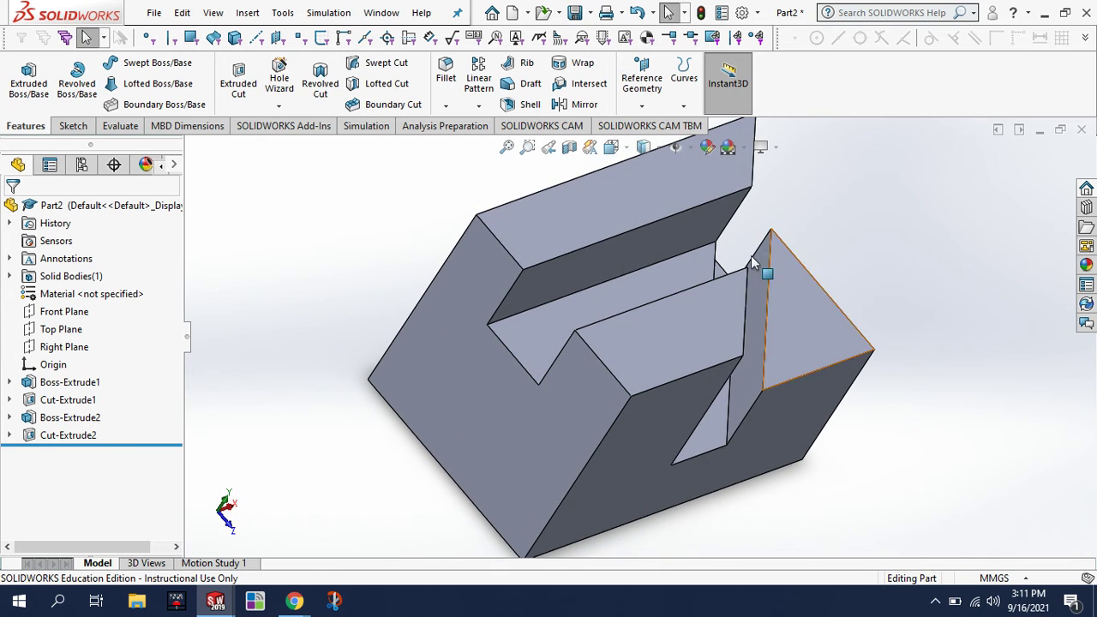
click(619, 147)
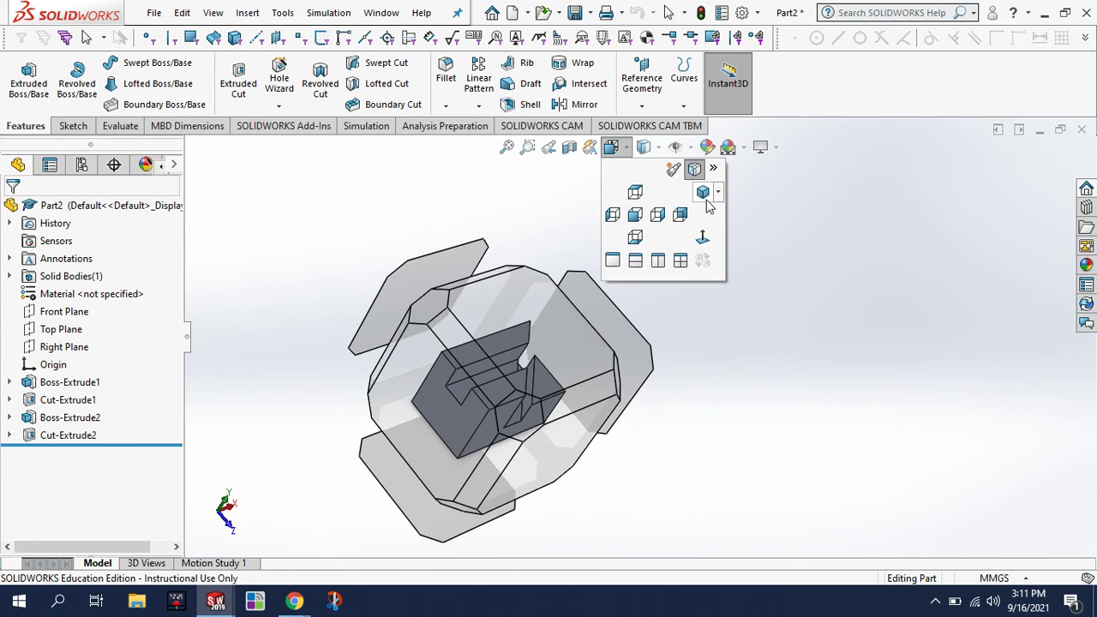
click(703, 192)
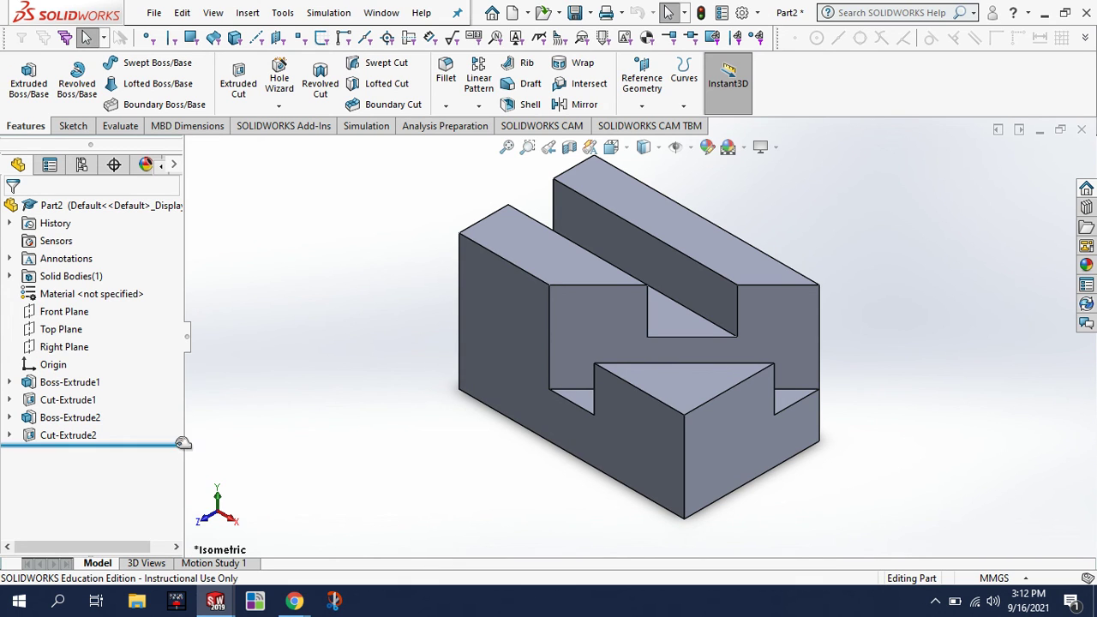
Step: Expand Boss-Extrude1, Cut-Extrude1, Boss-Extrude2 and Cut-Extrude2 to reveal Sketch1 through Sketch4
click(11, 383)
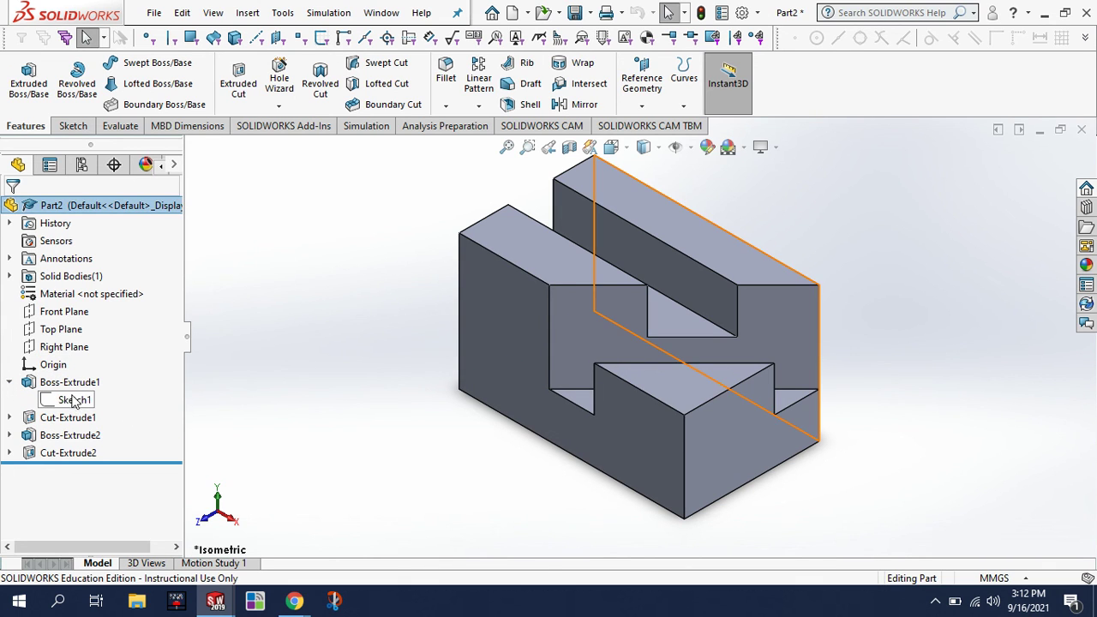
click(12, 418)
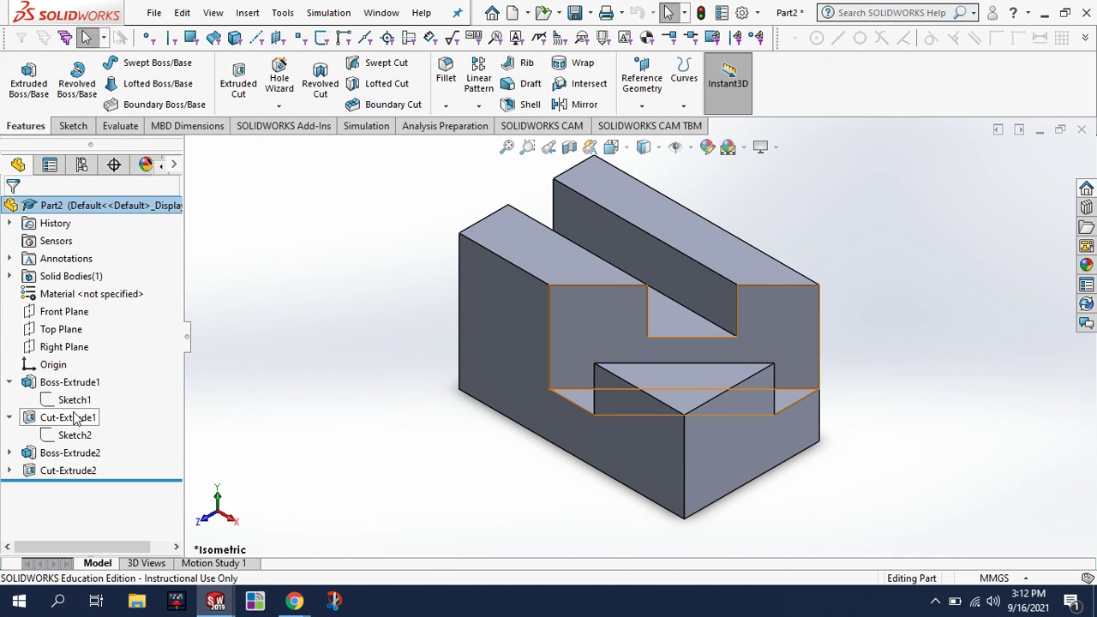
click(10, 453)
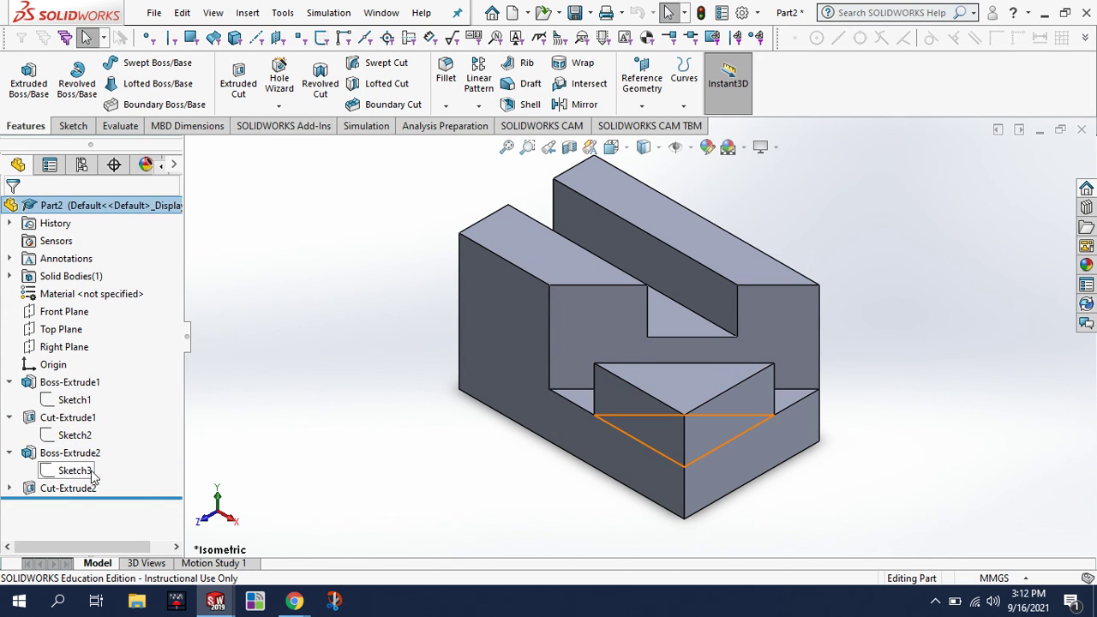
click(9, 487)
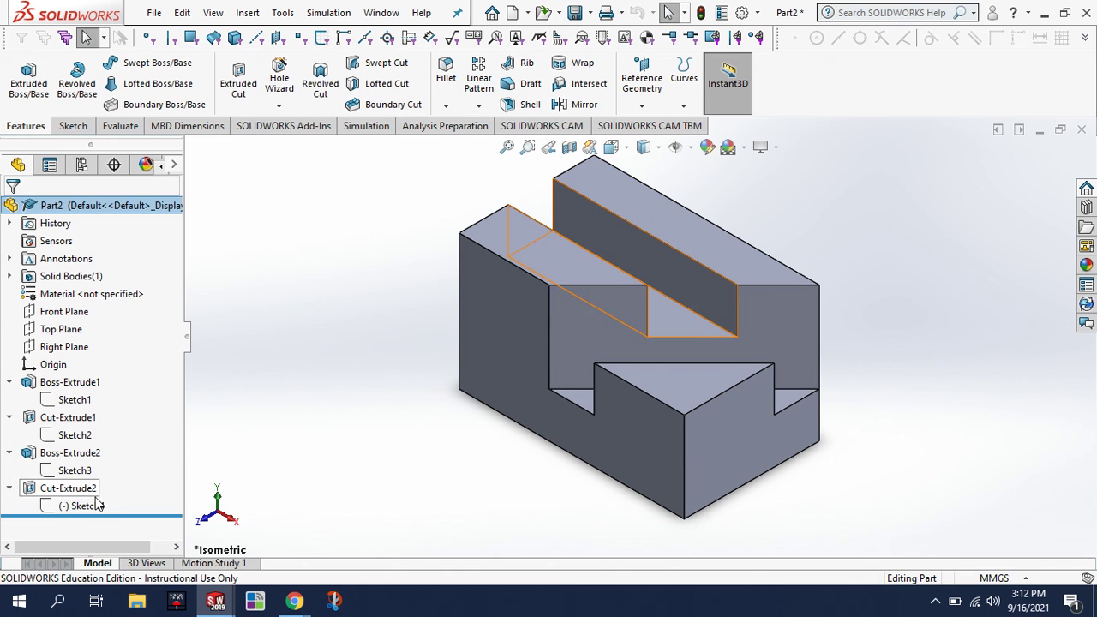